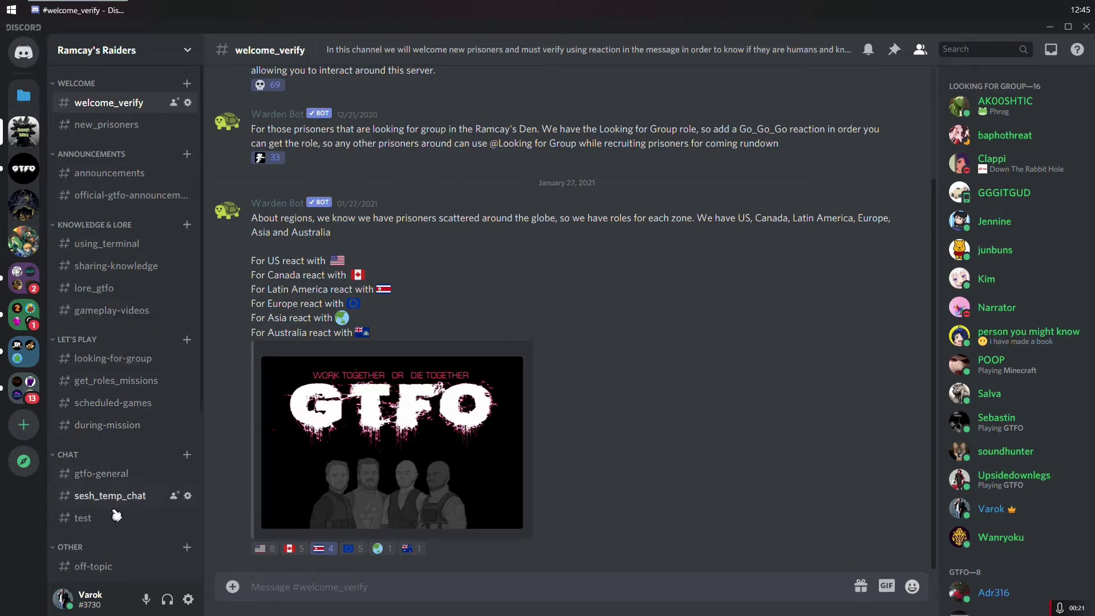
Step: Open the #scheduled-games channel in the Ramcay's Raiders server
click(138, 411)
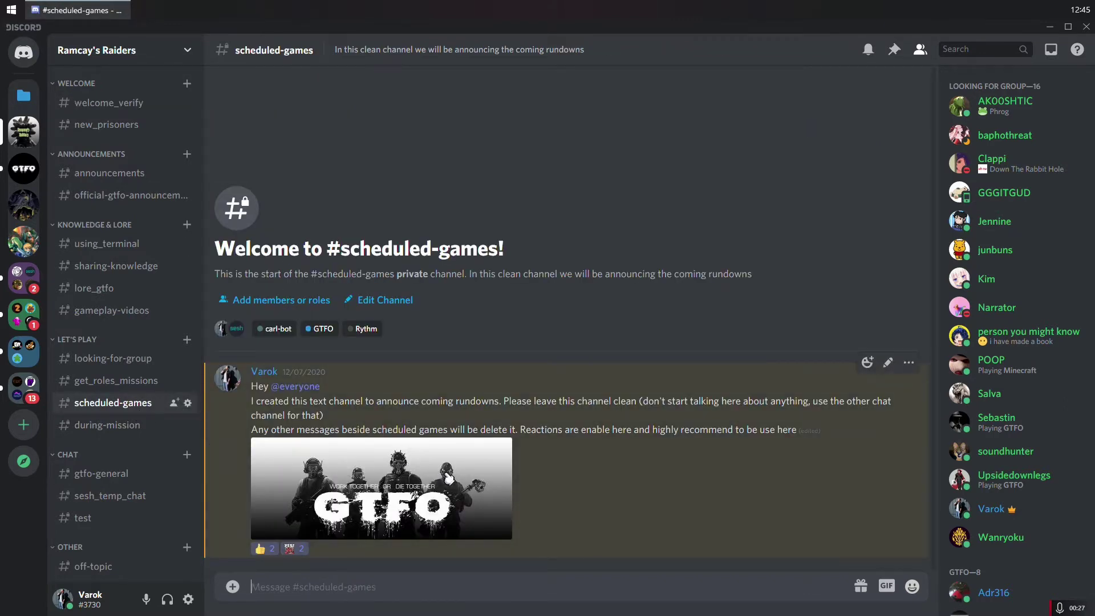
Step: In #test, send '!create GTFO Night Mission A3' so sesh creates the event
click(107, 526)
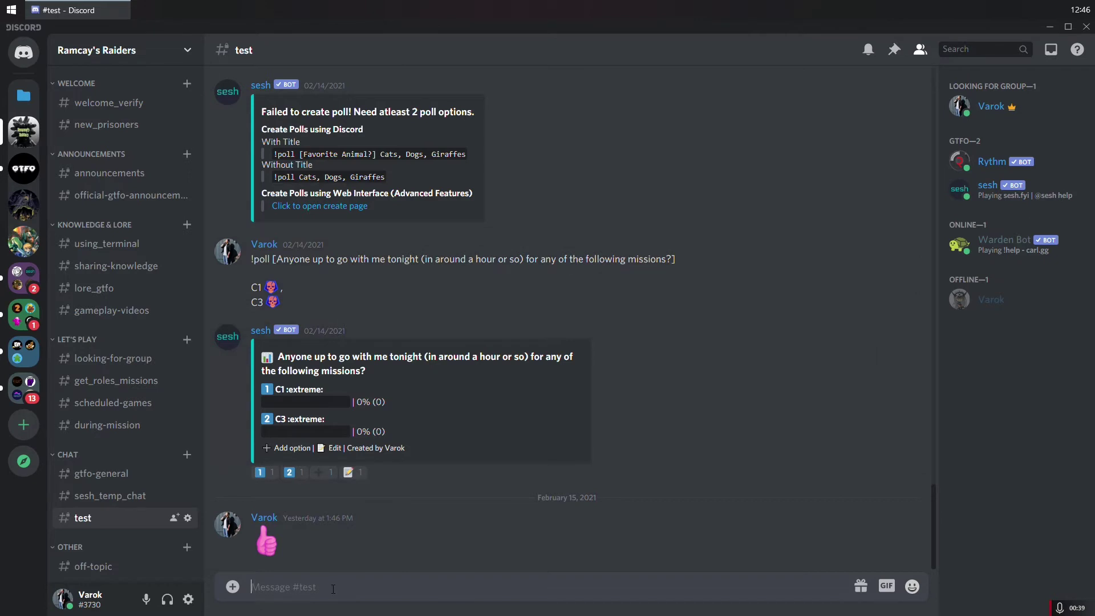
text(!cre)
text(ate Test)
key(ctrl+shift+Left)
text(GTFO)
text( Night)
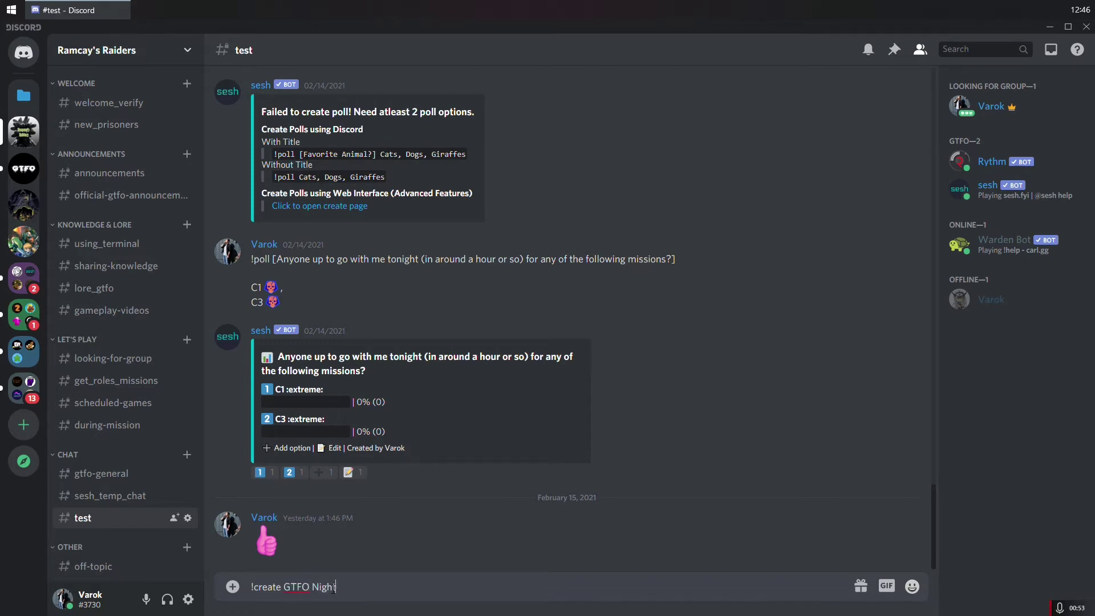
text( Mission A3)
key(Return)
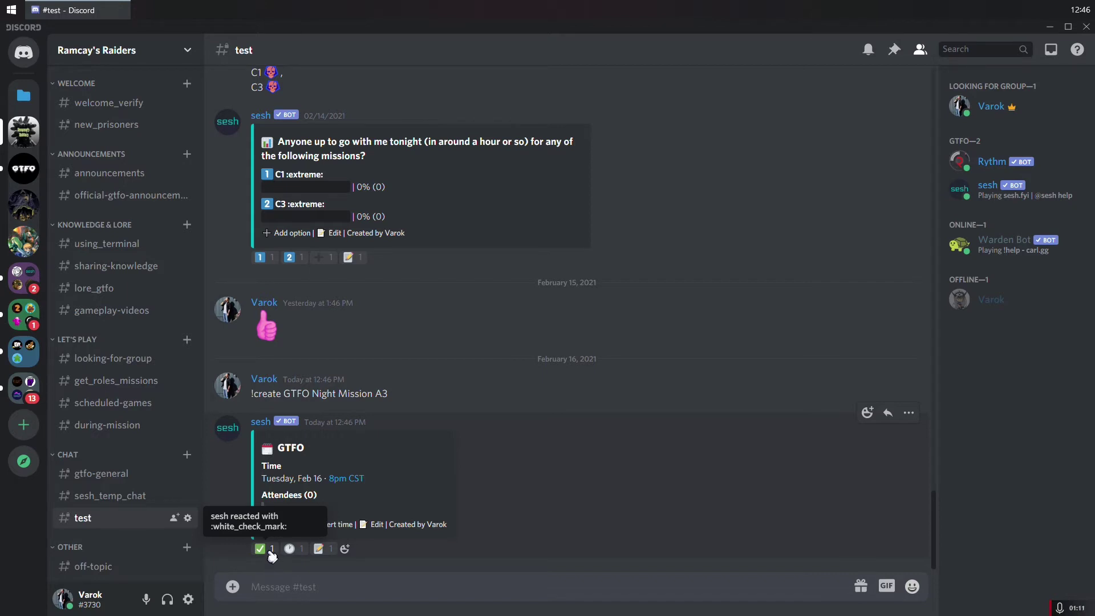
Step: RSVP to the GTFO event with the ✅ reaction
click(270, 554)
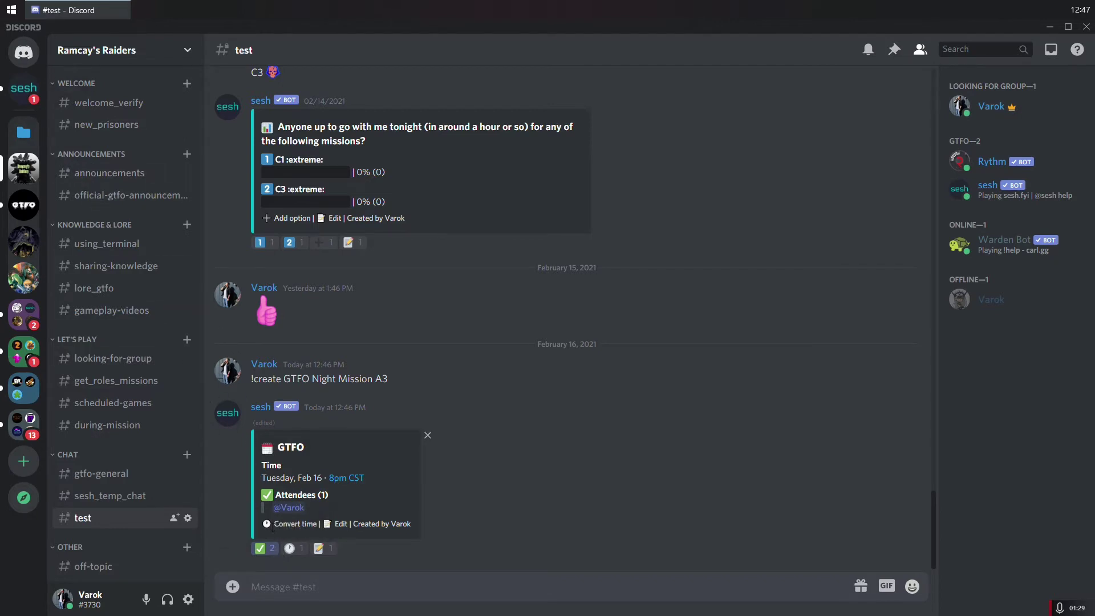
Step: In the sesh DM, add GTFO reminders 10 minutes and 1 hour before, then return to #test
click(23, 90)
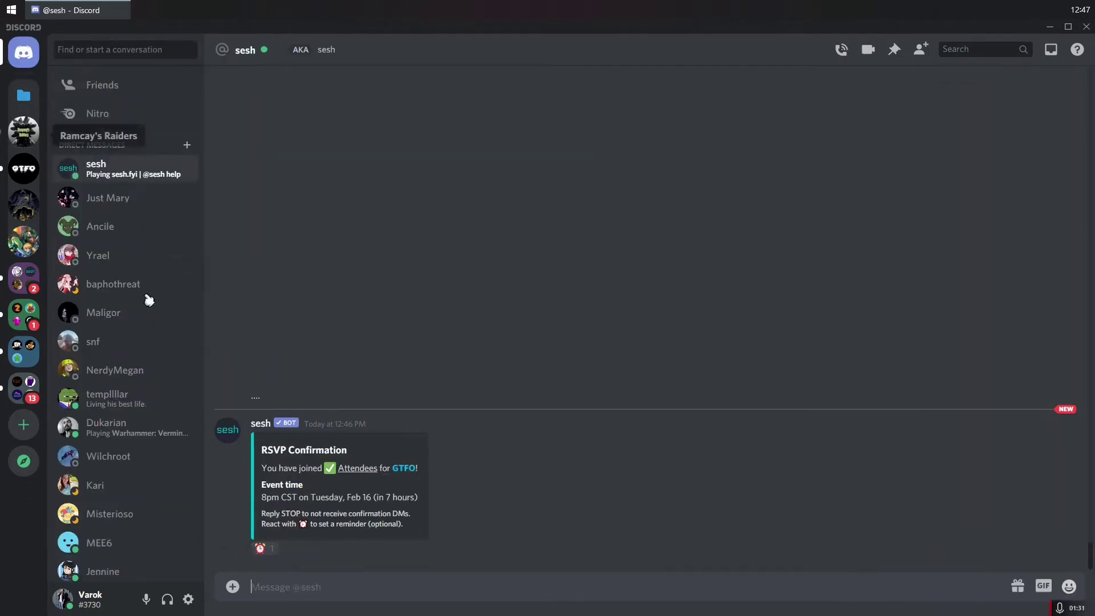
click(272, 553)
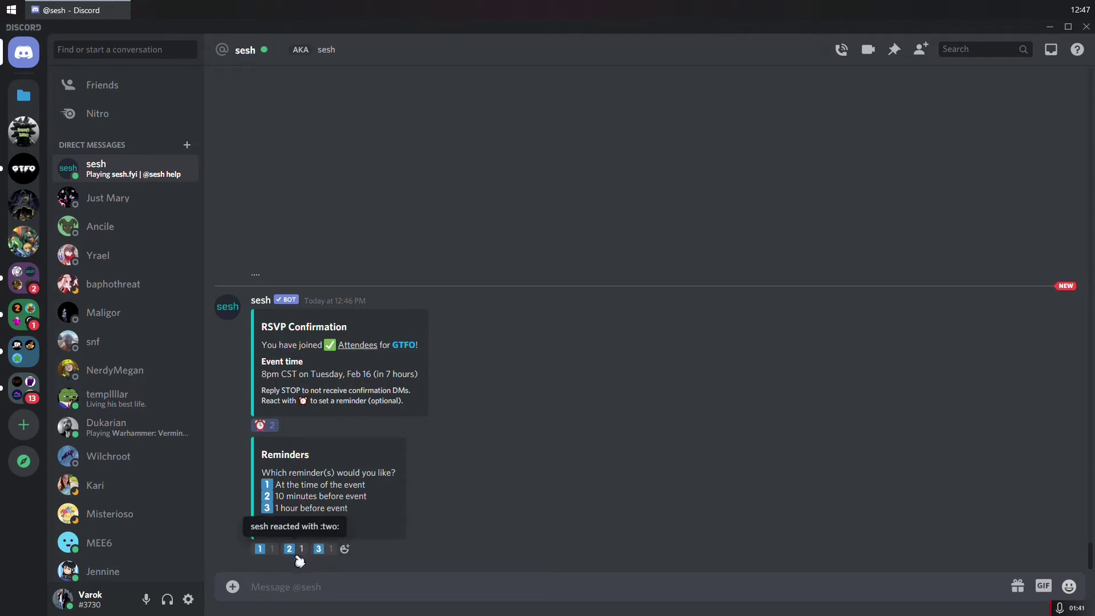
click(299, 551)
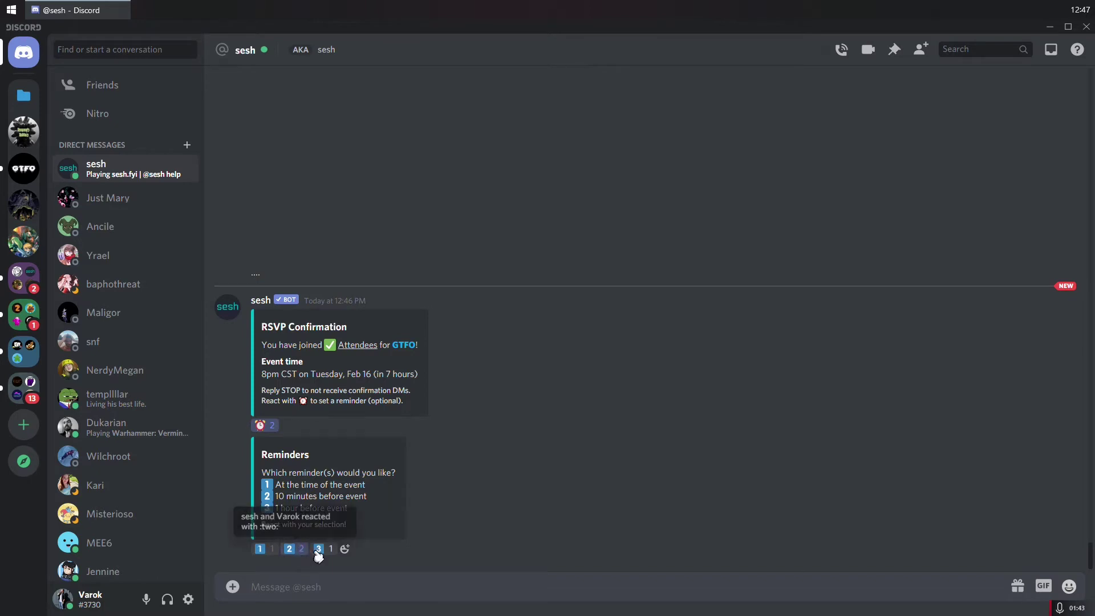
click(323, 533)
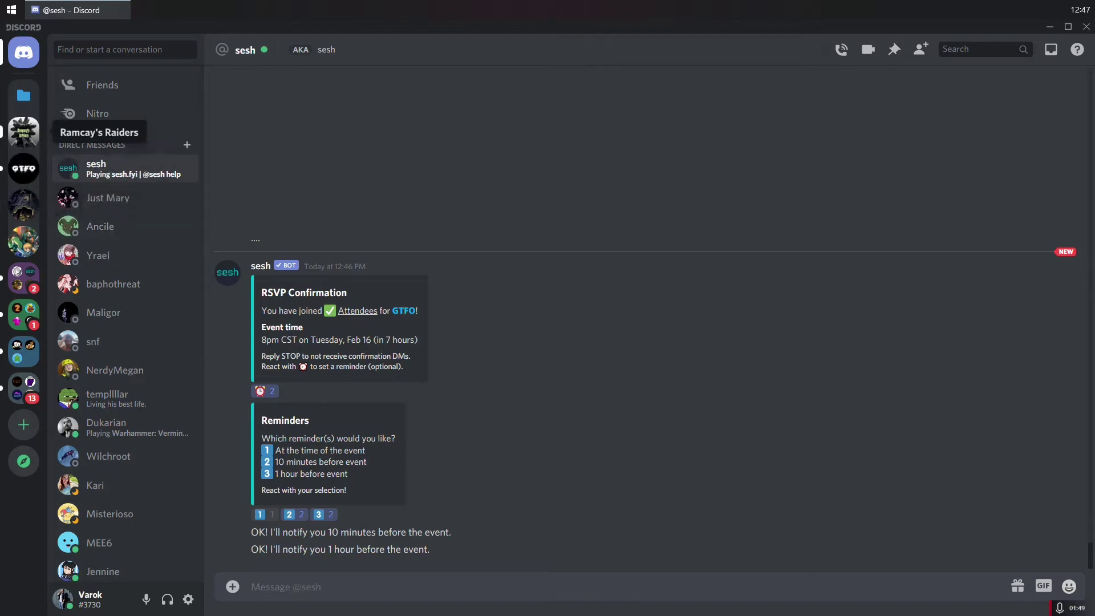
click(23, 132)
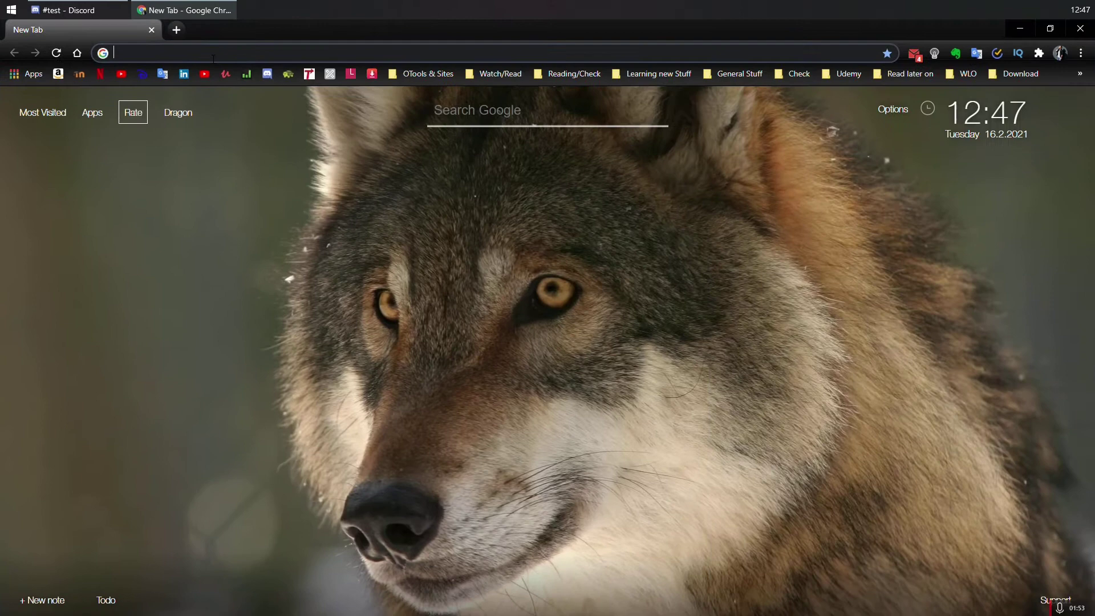
click(199, 58)
key(ctrl+shift+v)
click(228, 125)
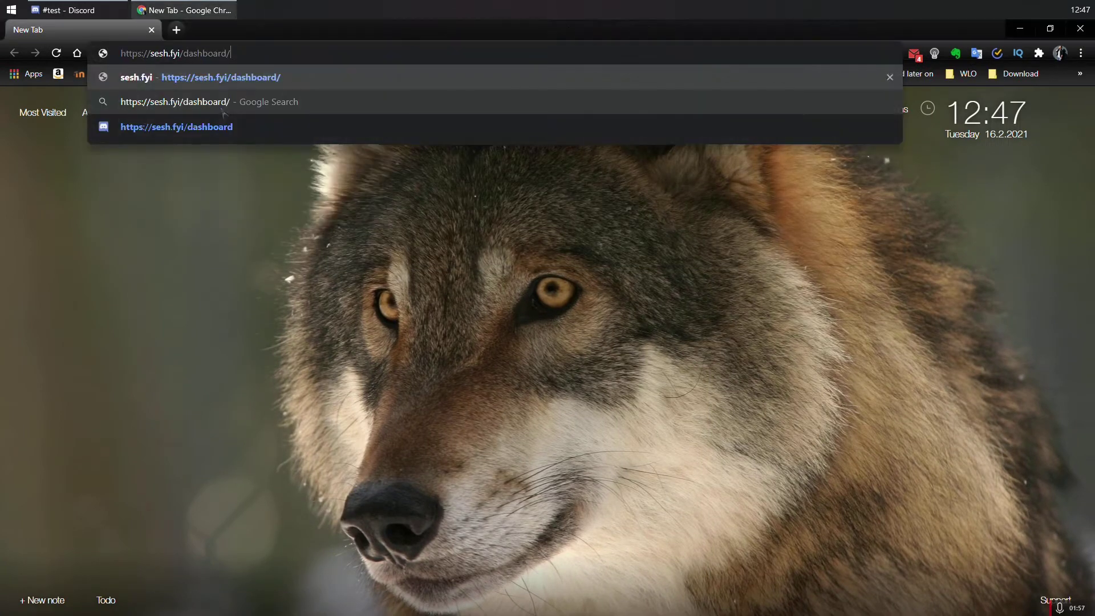
key(Return)
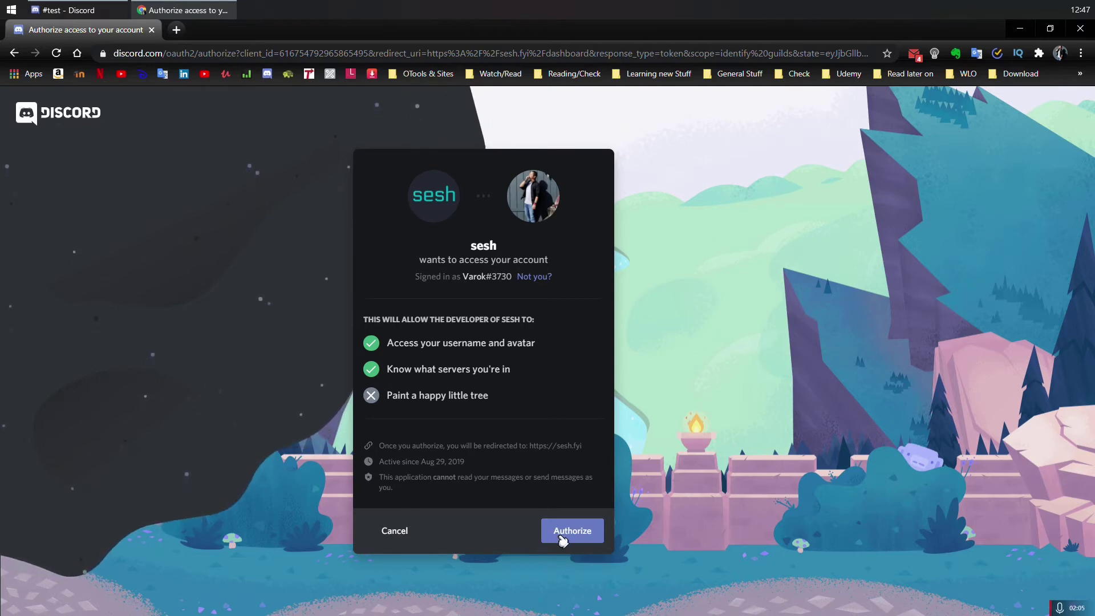
click(562, 540)
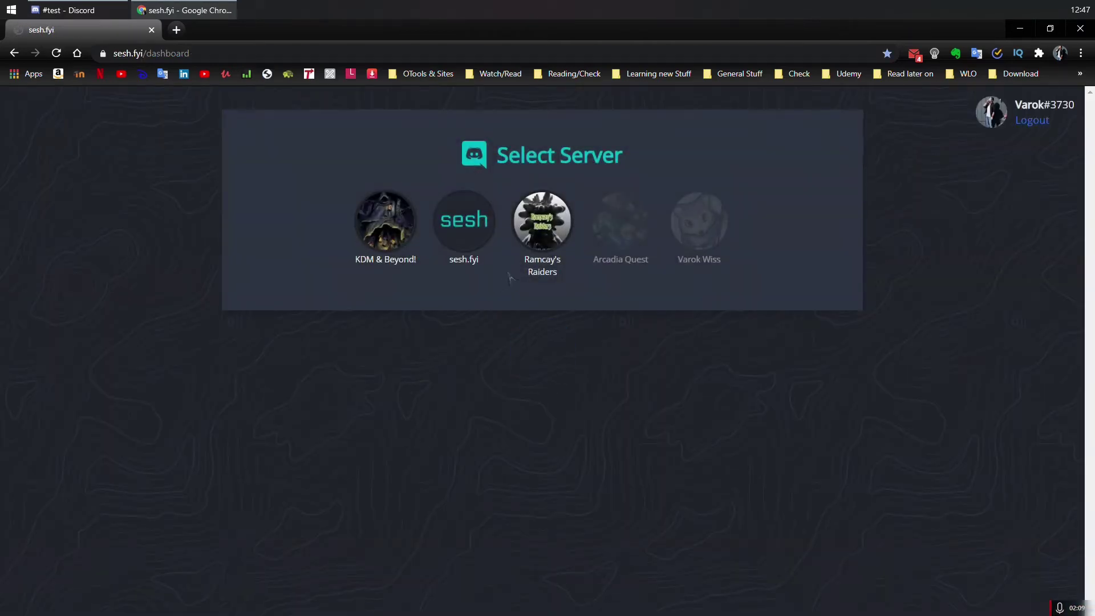
Step: Pick Ramcay's Raiders and start a new event titled 'GTFO Night', then switch to Discord
click(539, 248)
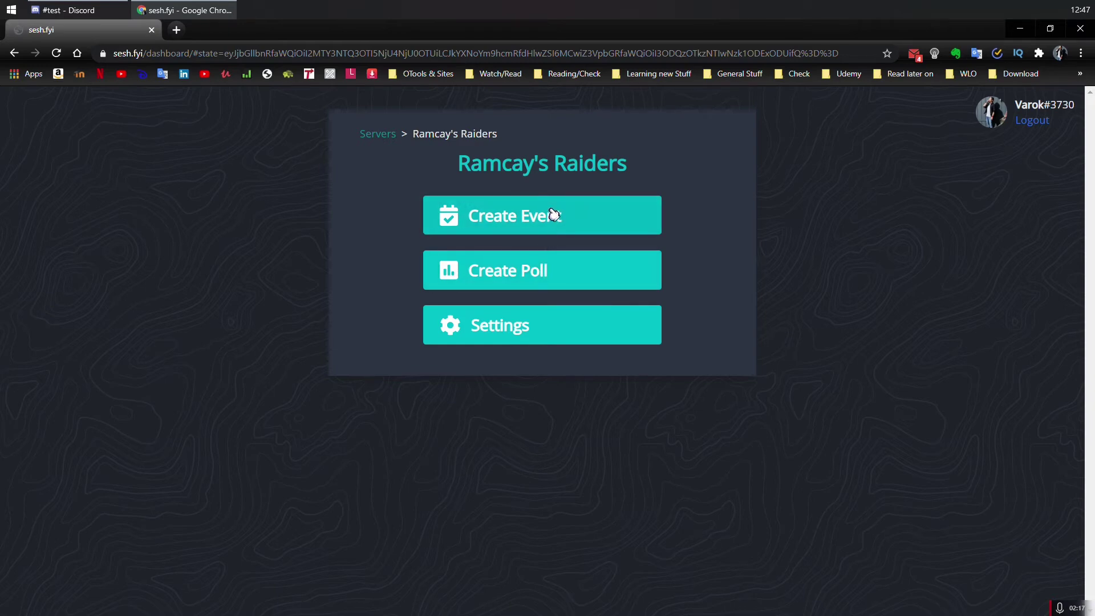
click(549, 212)
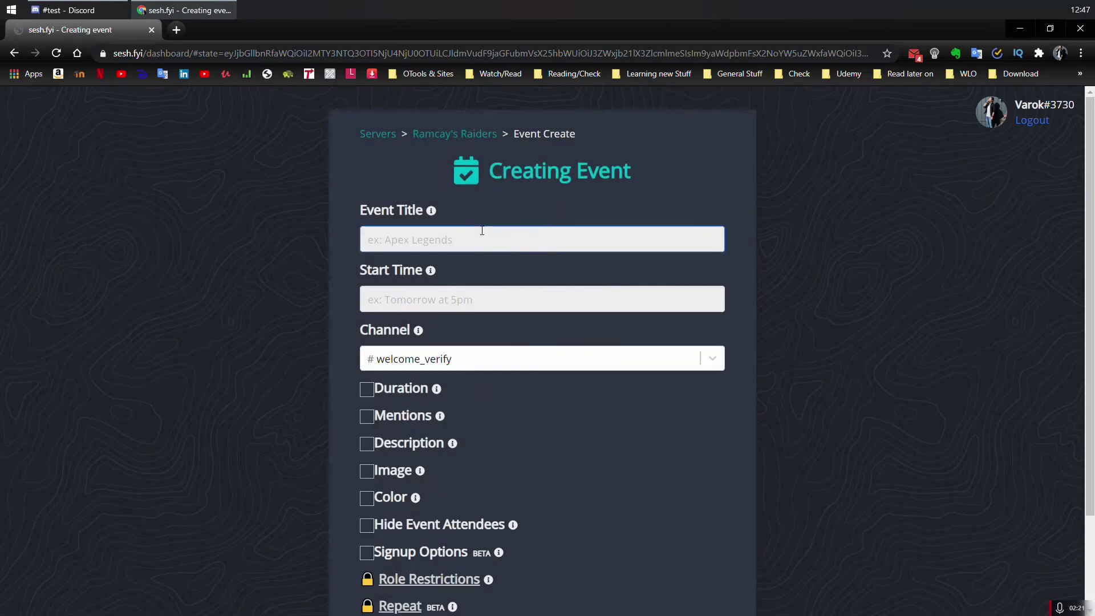
text(GTFO Night)
click(447, 288)
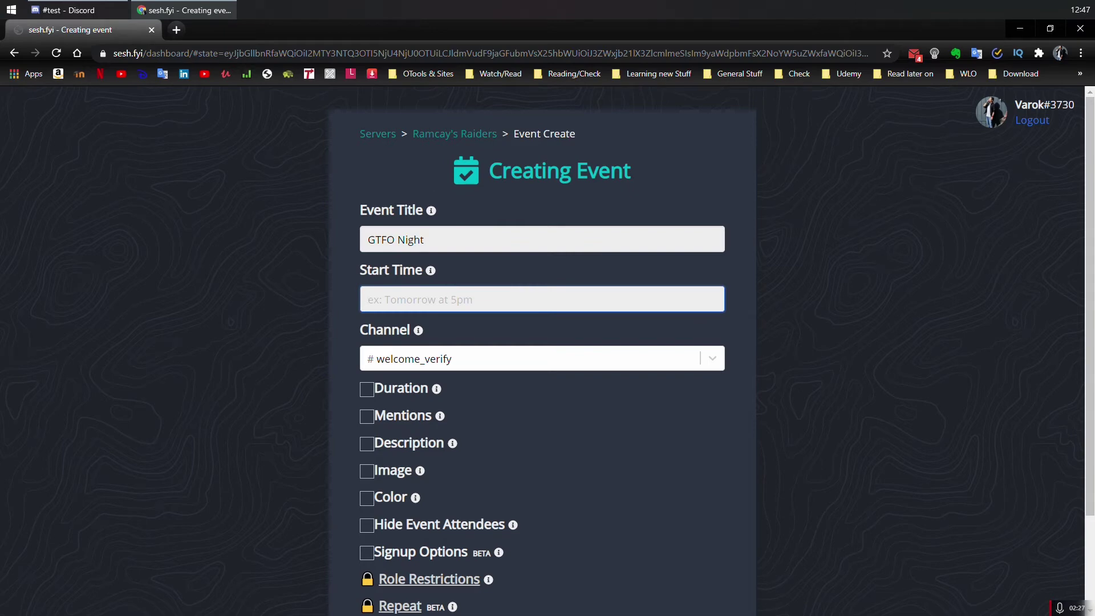
key(alt+Tab)
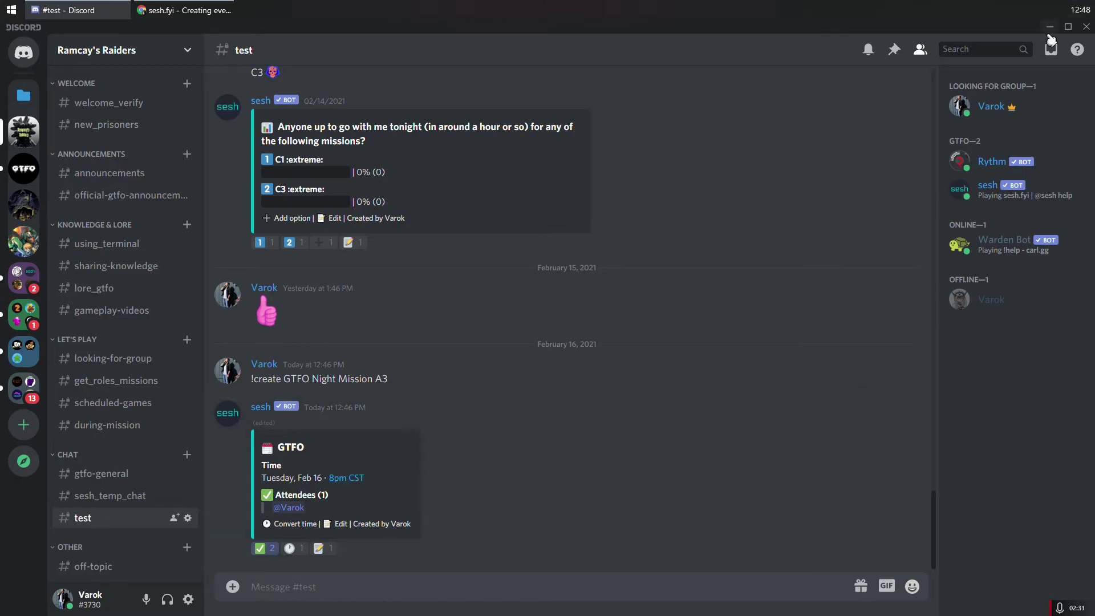
Step: Minimize Discord and enter 'tomorrow at 7 pm' as the event's Start Time
click(1049, 27)
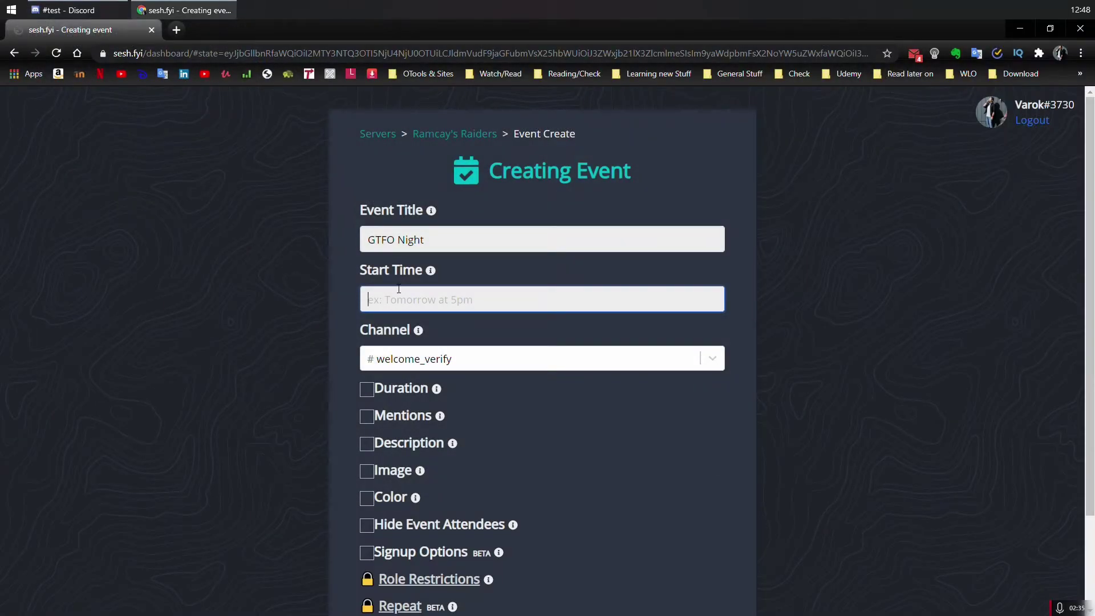
text(tomorrow)
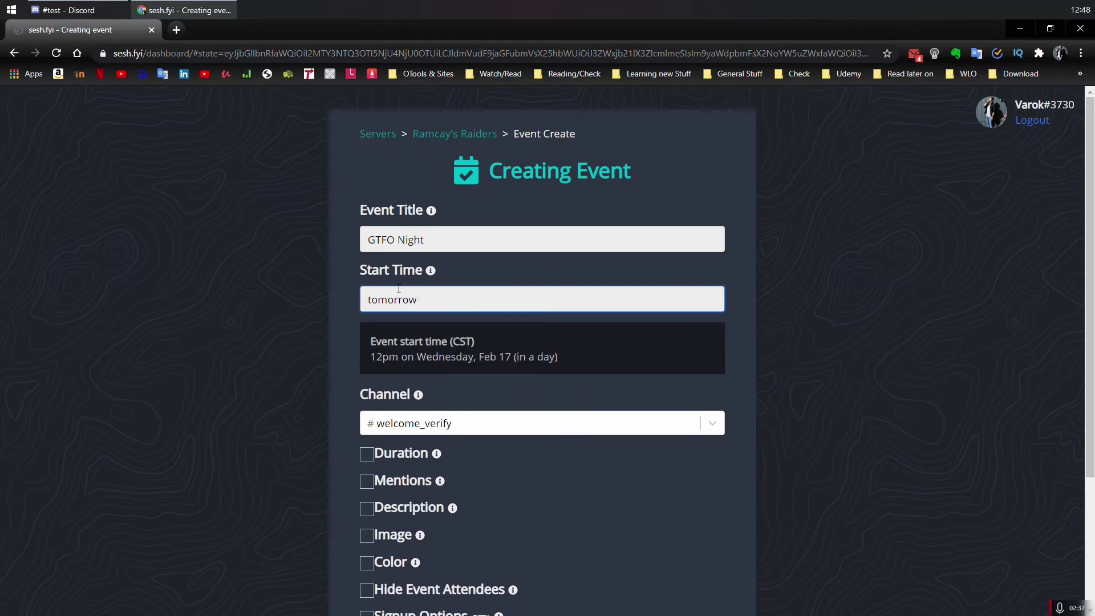
text( at 7 pm)
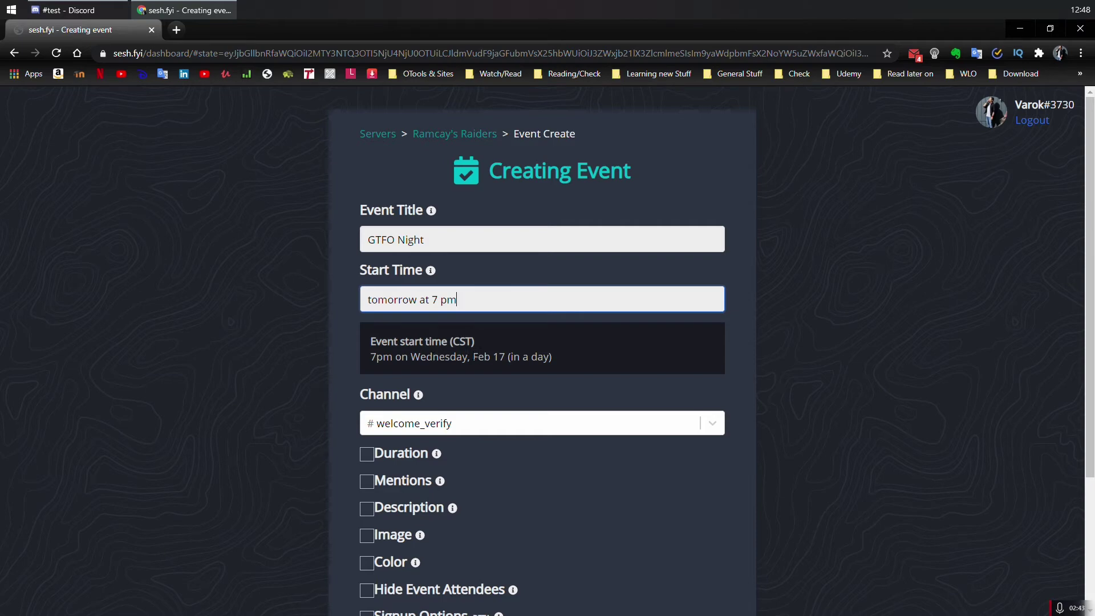
Step: Set the event's channel to #test
scroll(446, 360, down, 2)
click(404, 302)
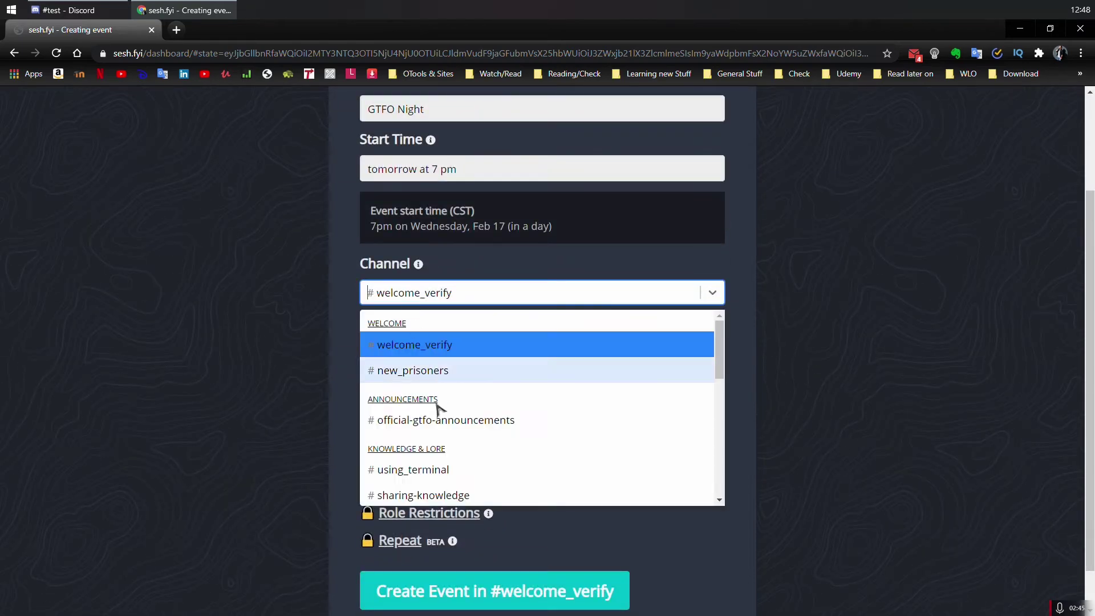
scroll(438, 419, down, 6)
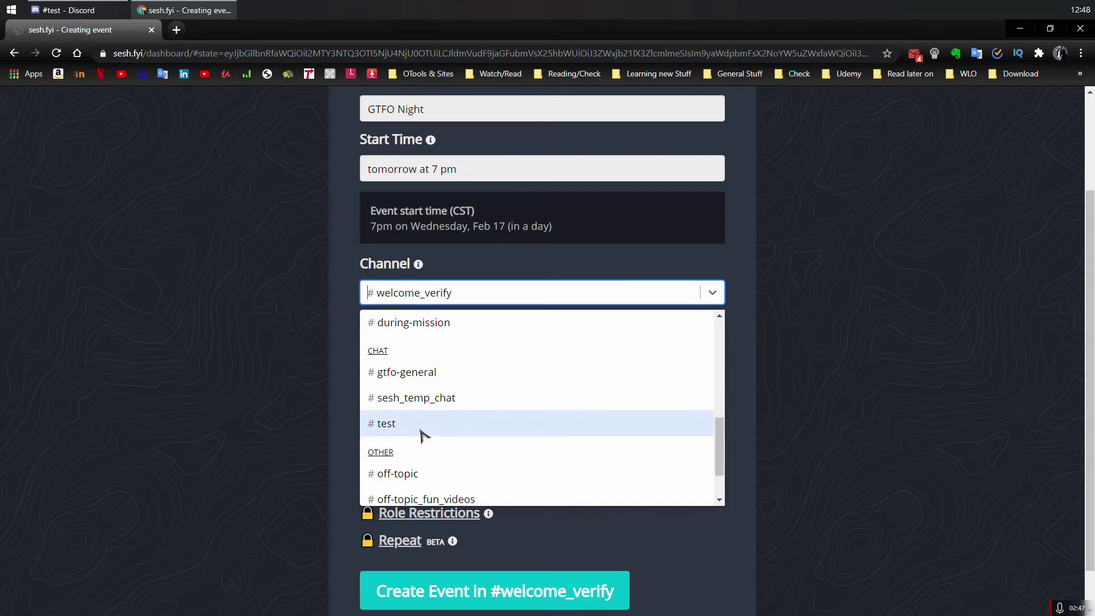
click(422, 433)
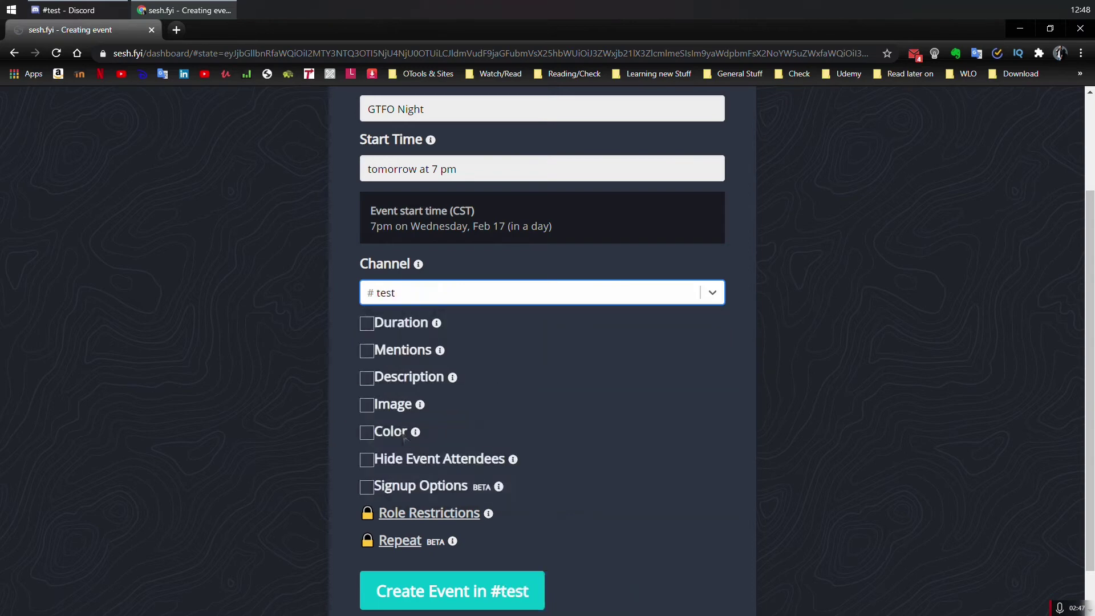
Step: Enable Image and paste the plain Imgur URL of the GTFO picture
click(371, 408)
click(435, 437)
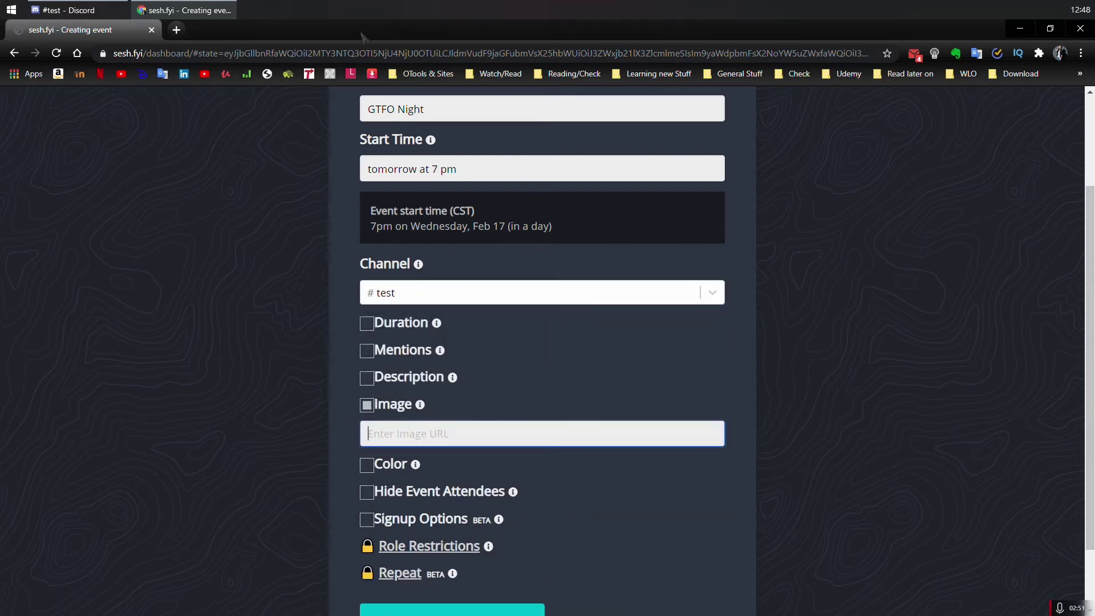
key(alt+Tab)
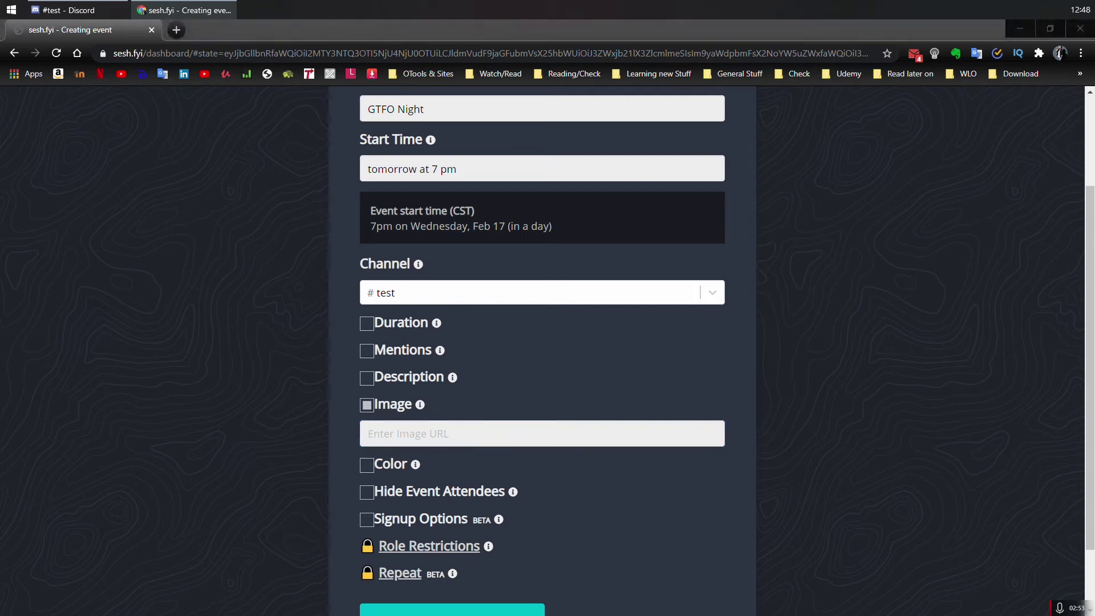
key(alt+Tab)
click(462, 435)
text([Imgur](https://i.imgur.com/4bGGjvT.png))
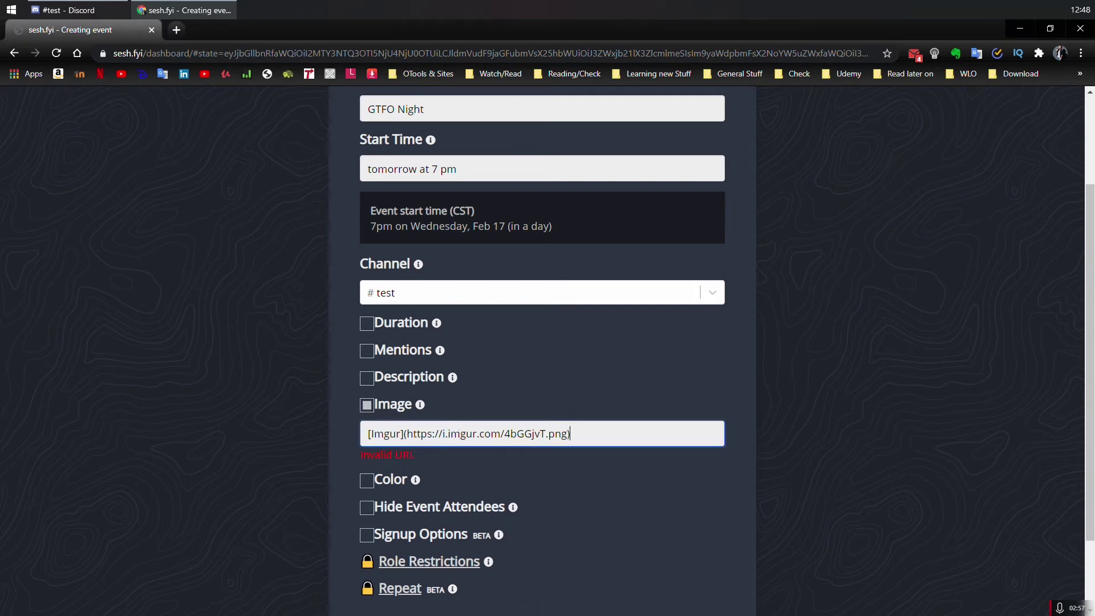
key(alt+Tab)
click(559, 434)
key(ctrl+a)
text(https://i.imgur.com/4bGGjvT.png)
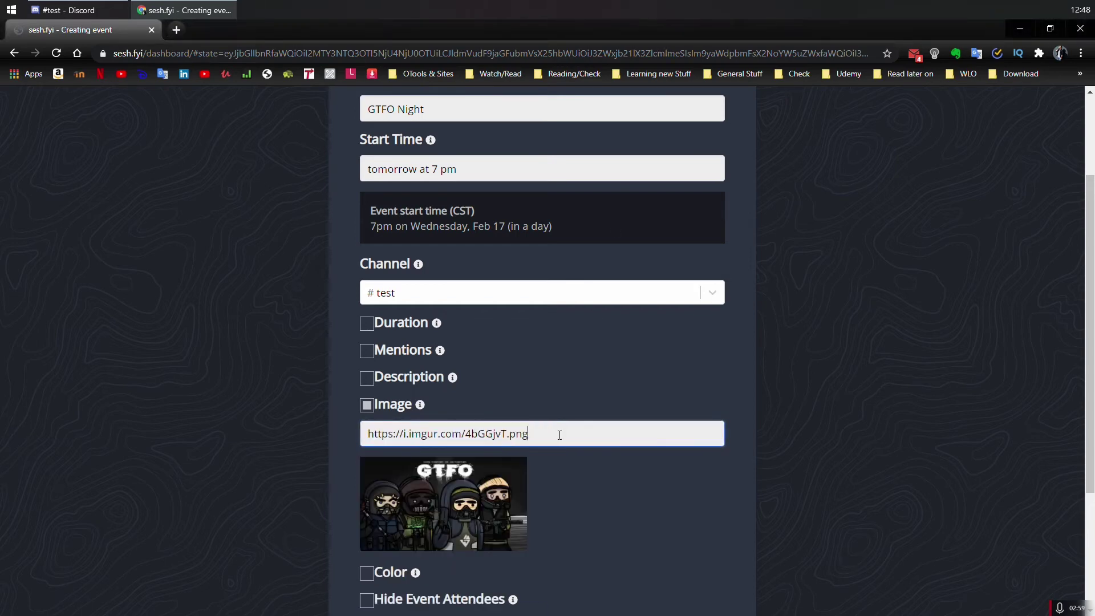
Step: Enable Duration and set it to 2 hours
click(368, 324)
click(416, 352)
text(1)
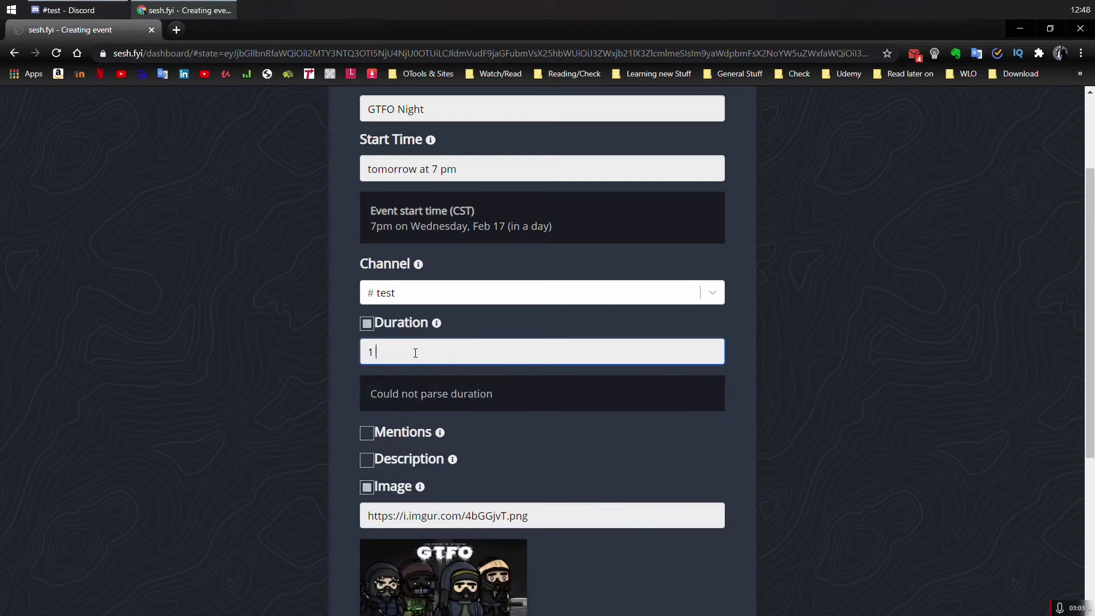
text( hour)
key(Home)
key(Delete)
text(2)
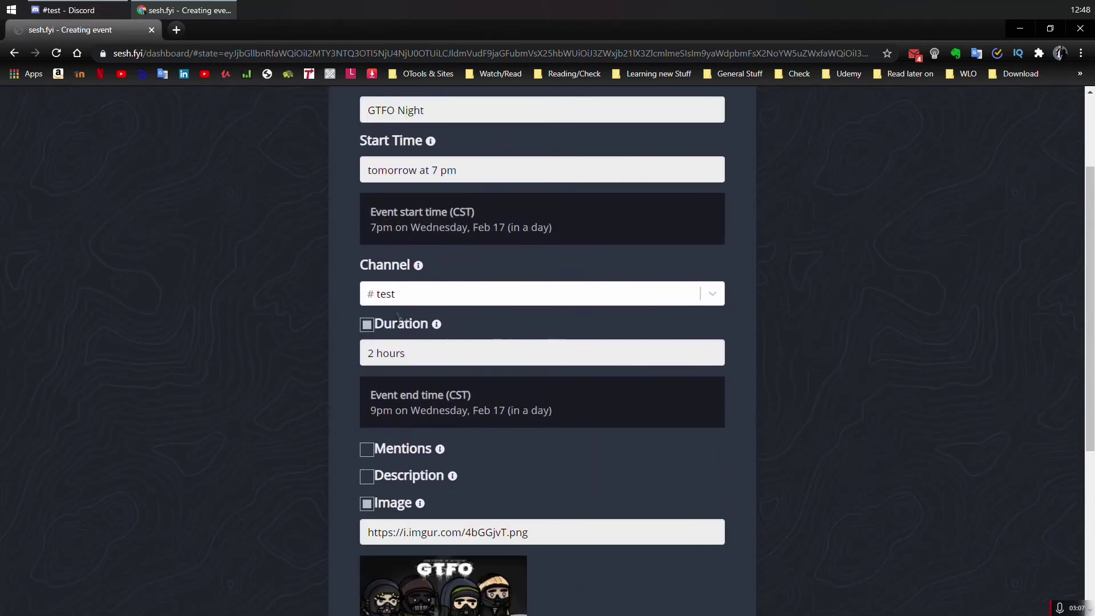
Step: Enable Description and type 'Get ready for the cage down!'
scroll(413, 350, down, 1)
click(379, 411)
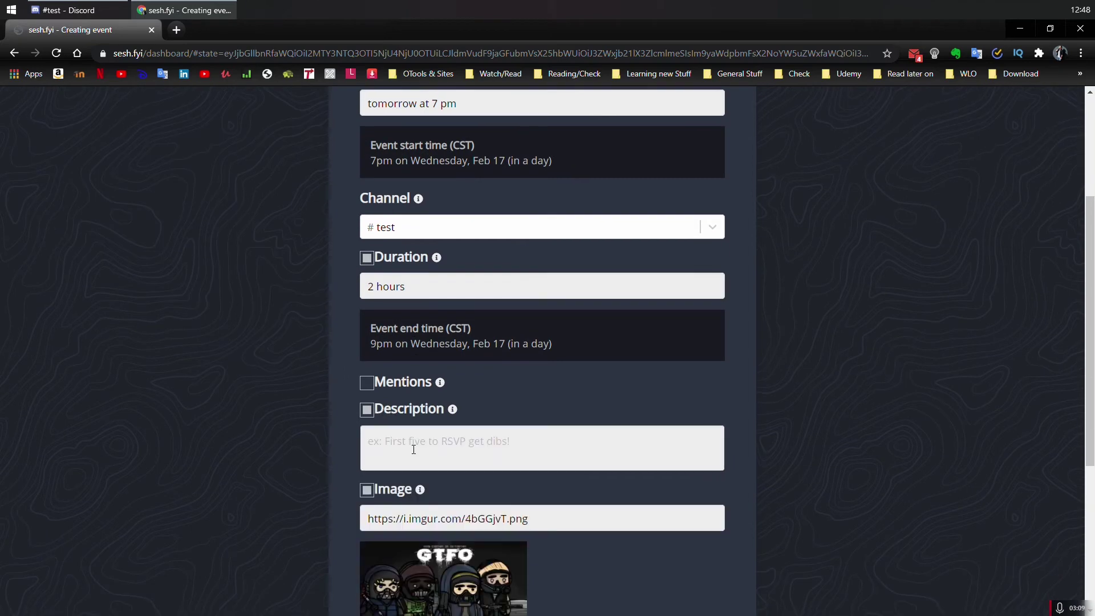
click(412, 449)
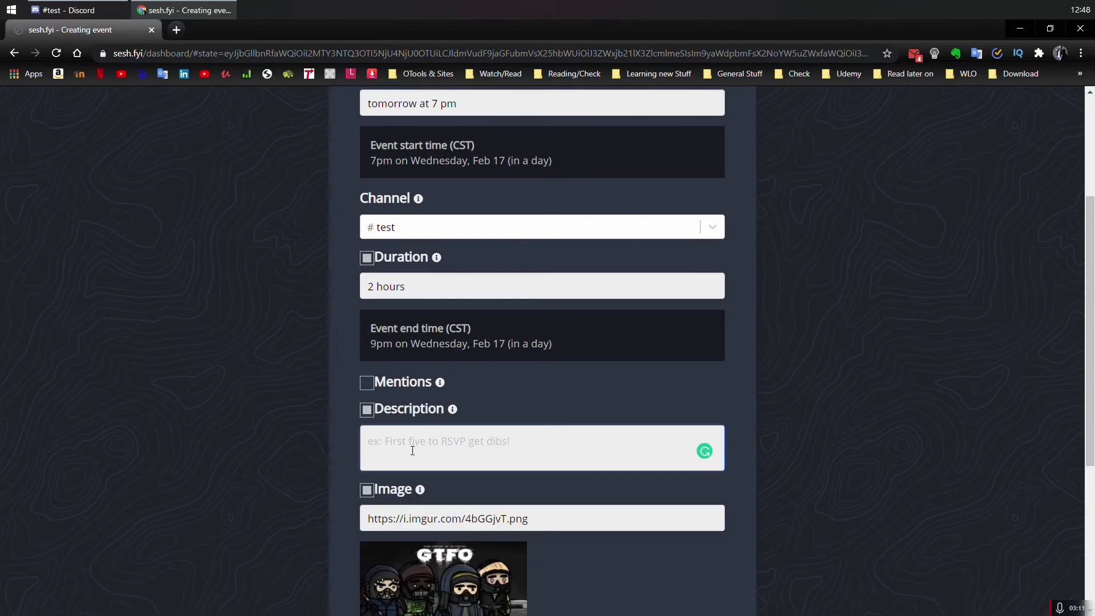
text(Get ready for t)
text(he cage )
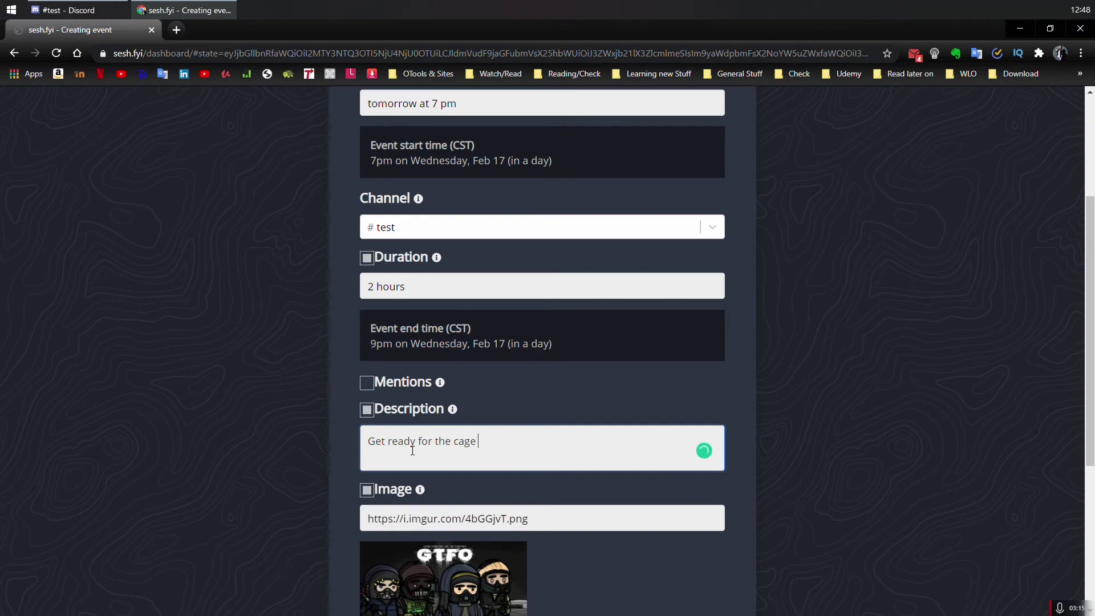
text(down!)
Step: Enable Color and choose the pink shade D32762 in the colour picker
scroll(426, 466, down, 5)
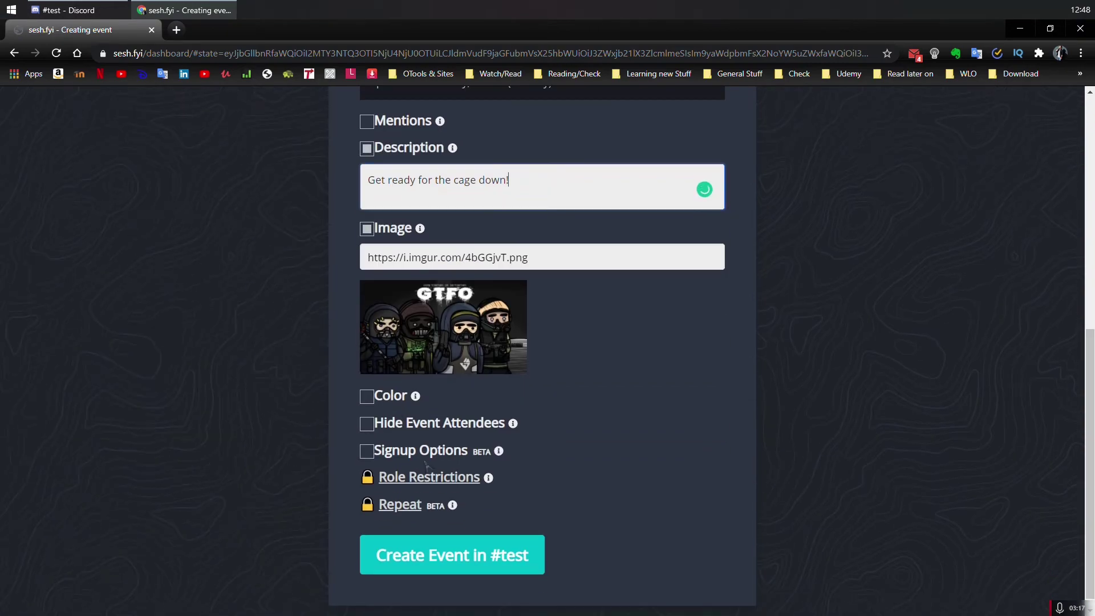
click(369, 399)
click(376, 434)
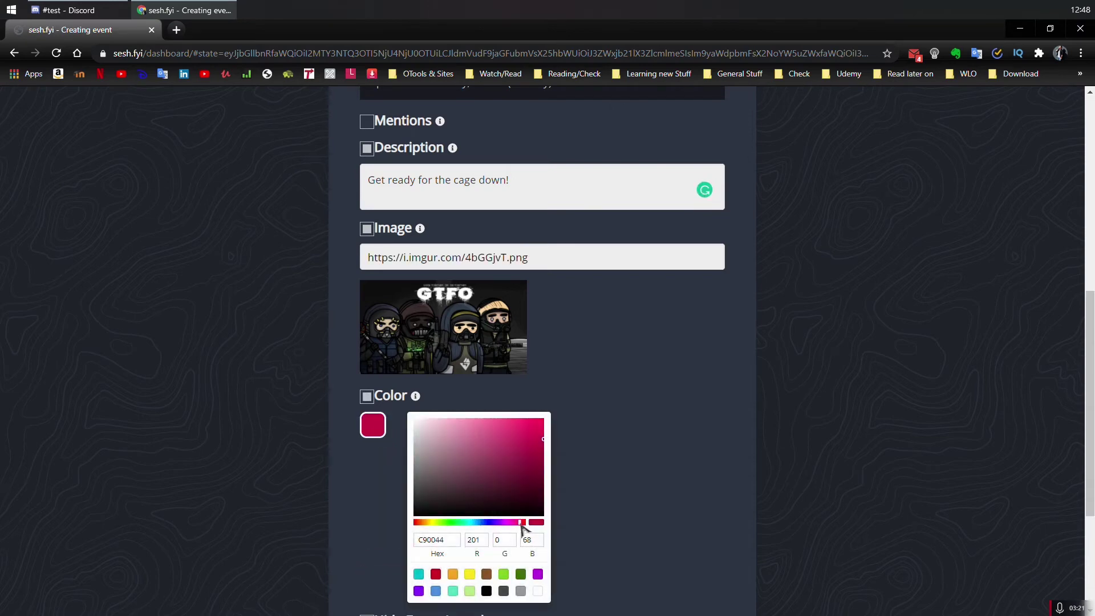
click(520, 435)
scroll(468, 520, down, 3)
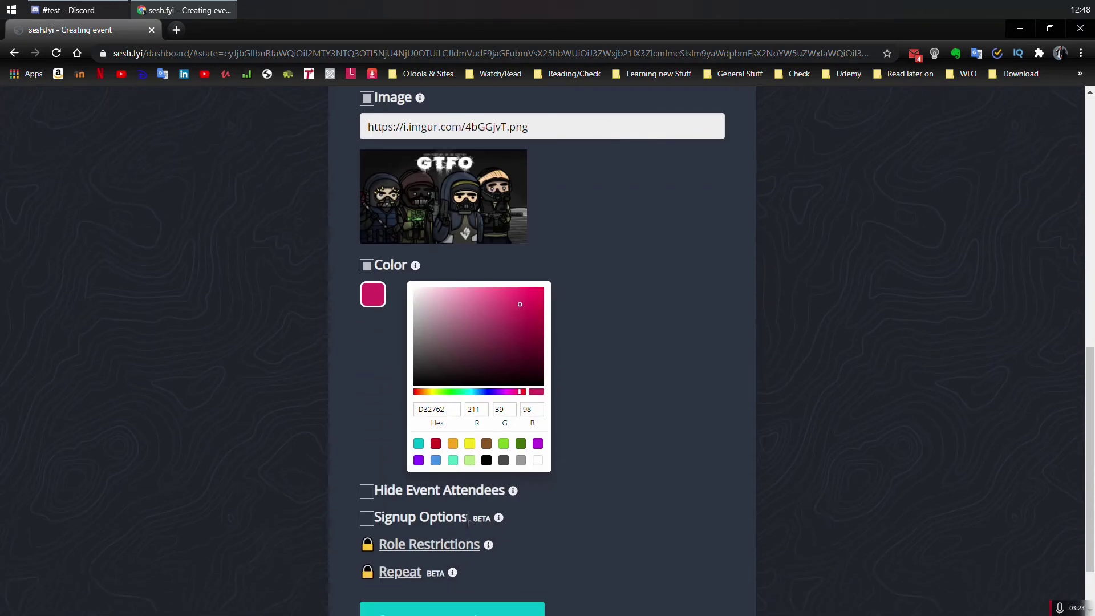
click(668, 367)
scroll(667, 364, up, 10)
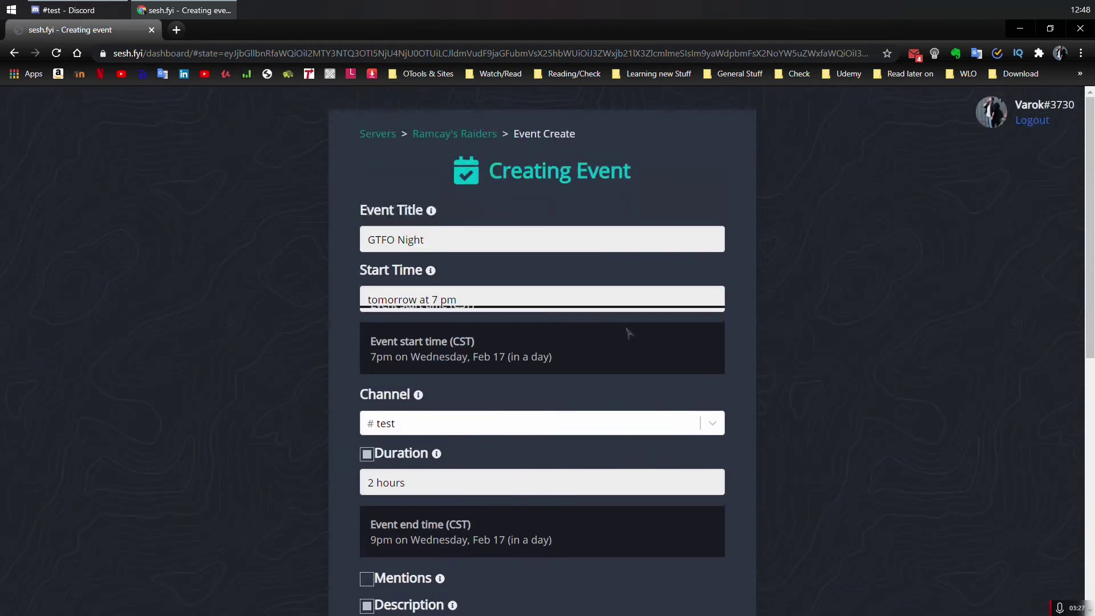
scroll(628, 332, down, 8)
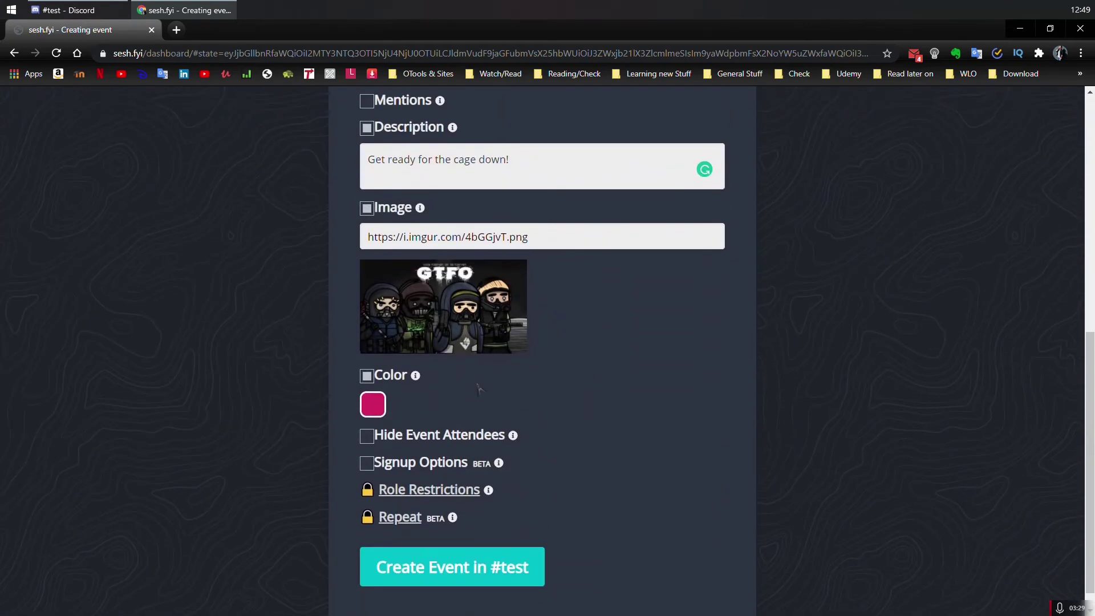
scroll(444, 390, up, 5)
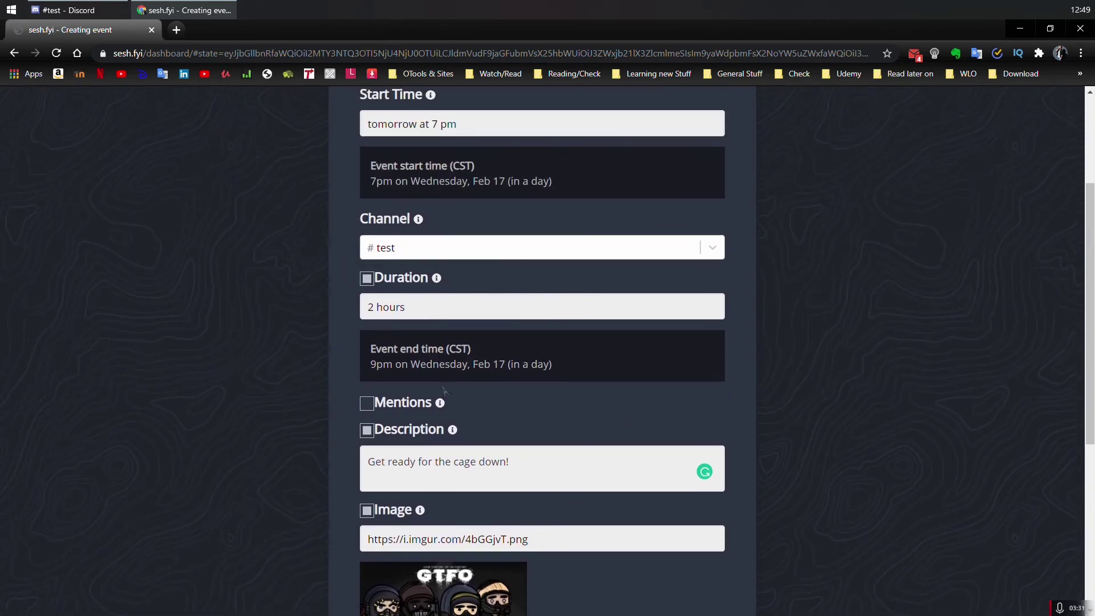
Step: Turn on event mentions and start searching the On Event Create roles list
click(377, 408)
scroll(399, 376, down, 2)
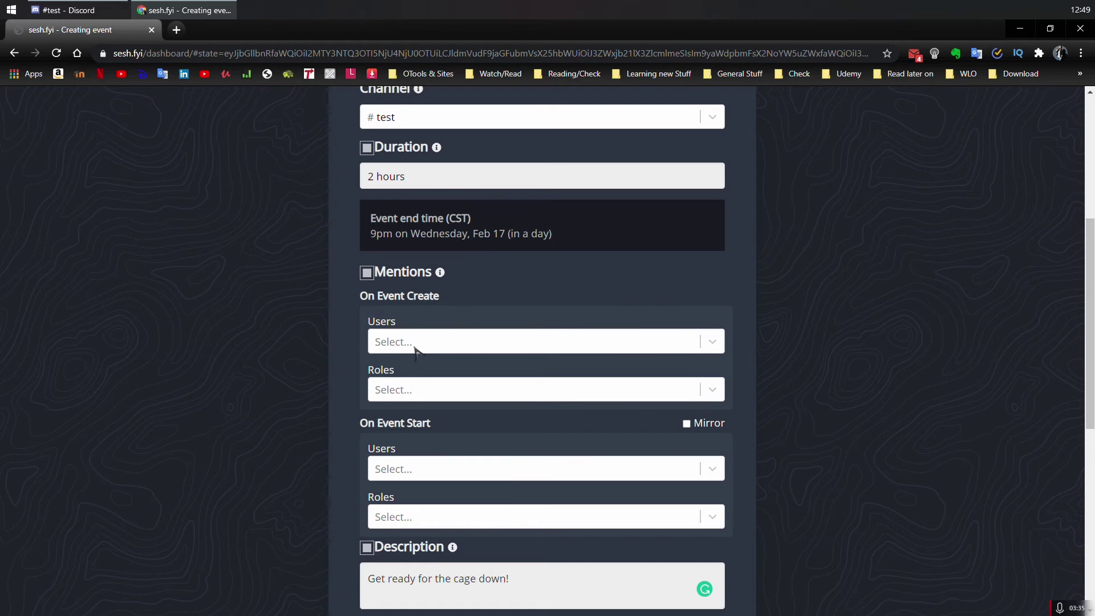
click(407, 396)
text(@)
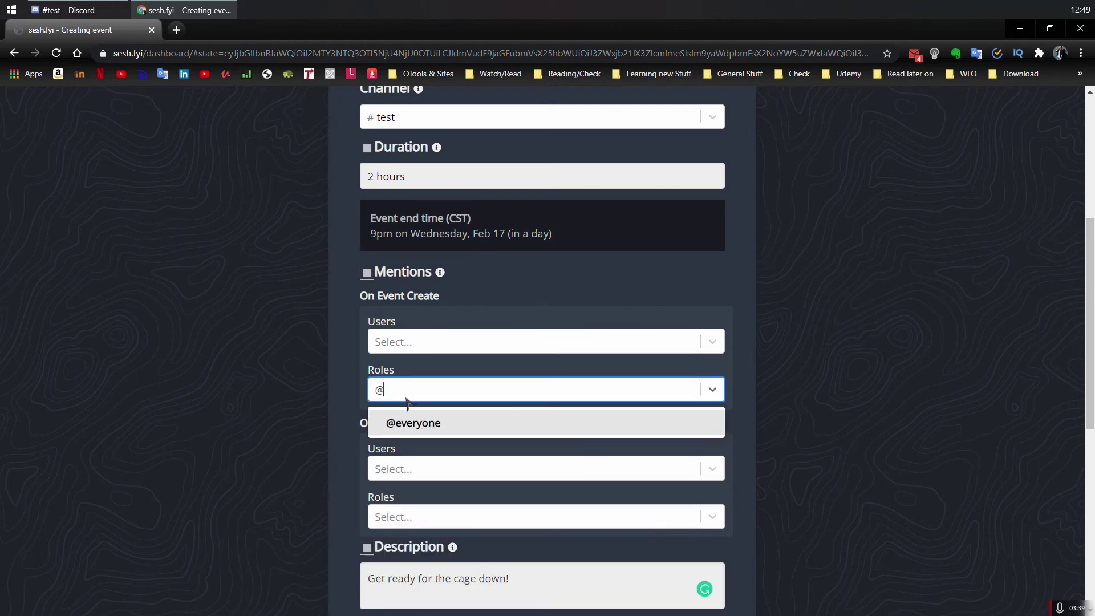
text(adm)
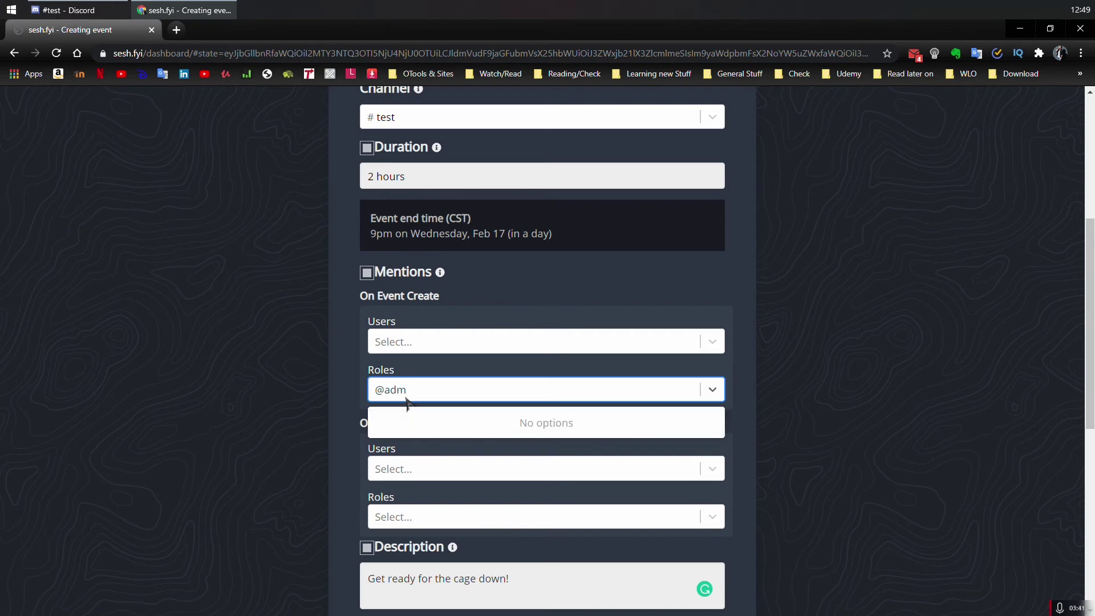
key(BackSpace)
key(BackSpace)
key(BackSpace)
text(ad)
key(BackSpace)
key(BackSpace)
text(@a)
key(BackSpace)
text(a)
key(BackSpace)
key(BackSpace)
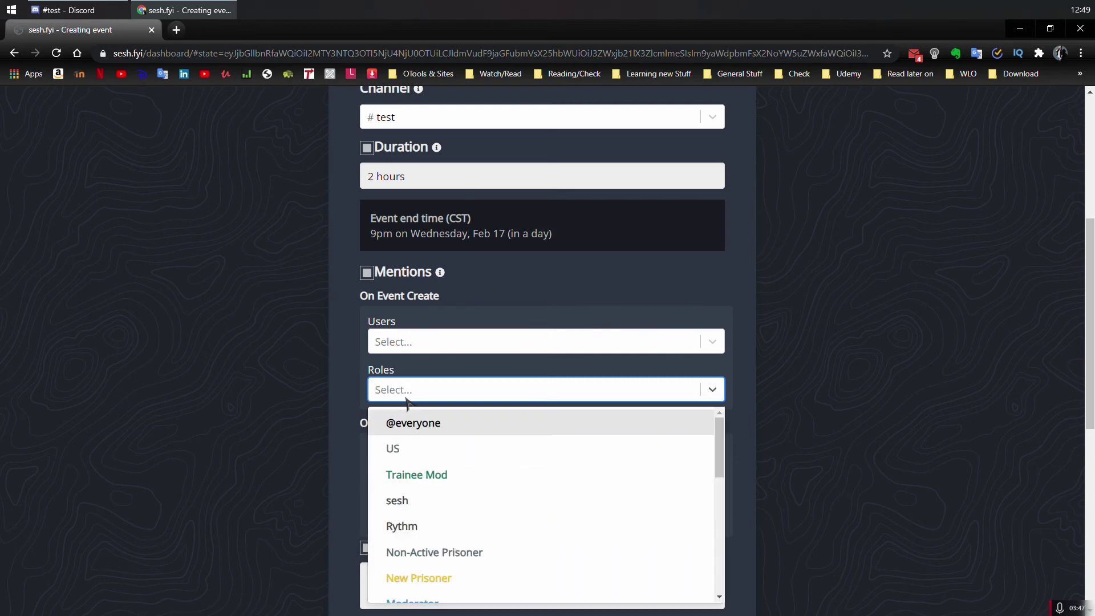
Step: Search 'look' and add the Looking for group role to the on-create mentions
text(gtfo)
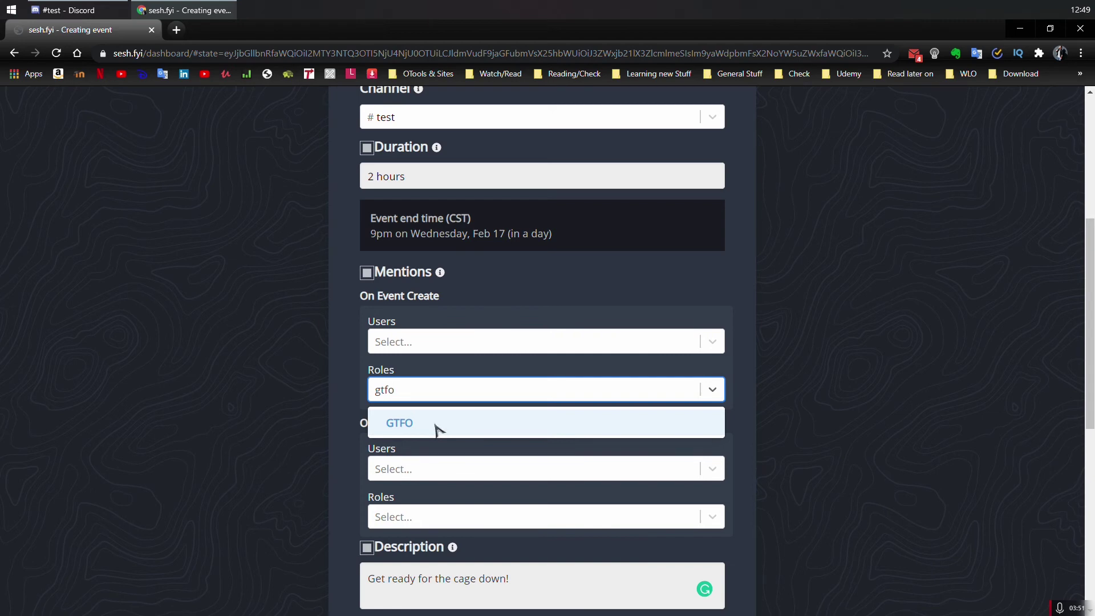
key(BackSpace)
key(BackSpace)
key(BackSpace)
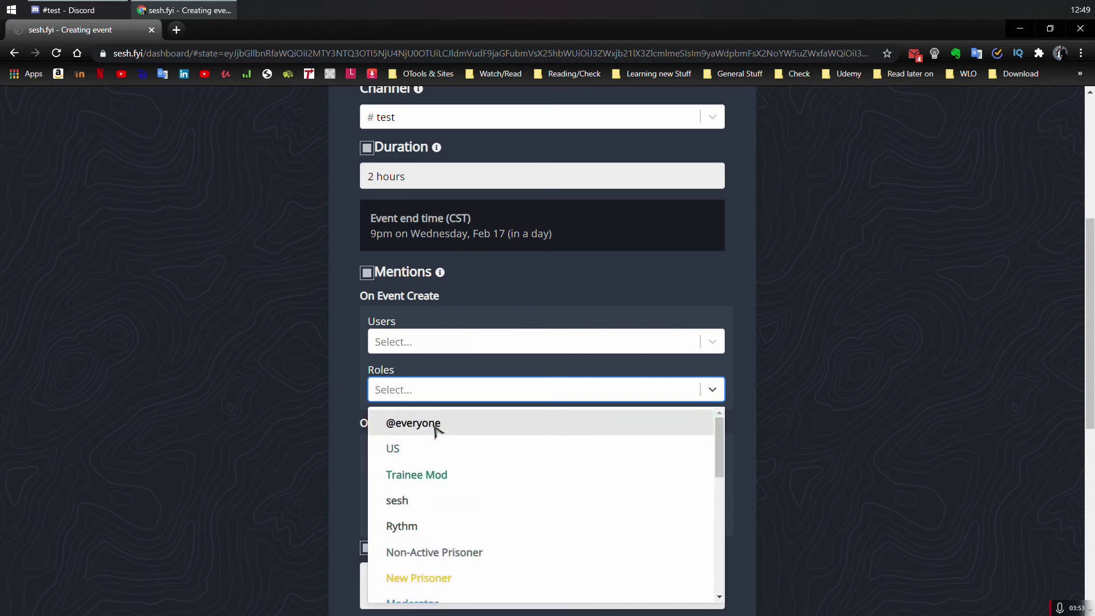
text(a)
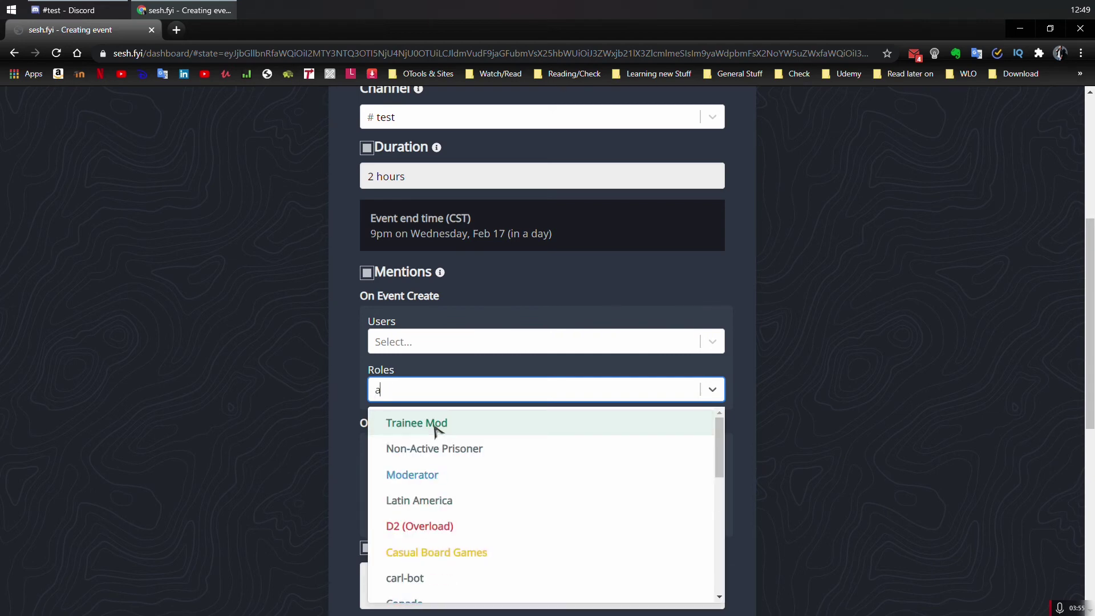
text(1)
key(BackSpace)
key(BackSpace)
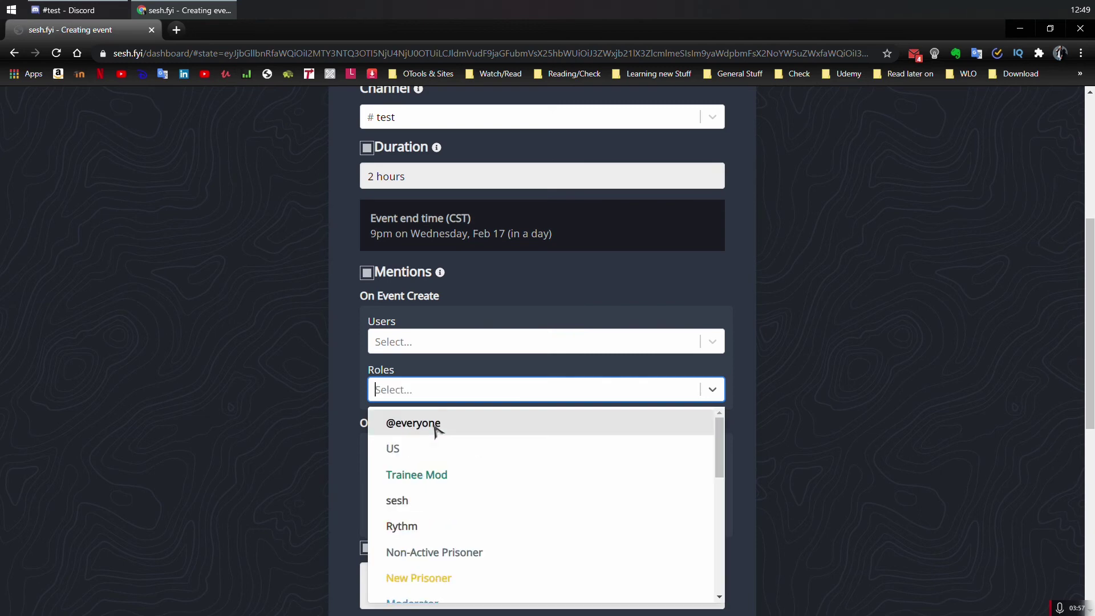
text(admin)
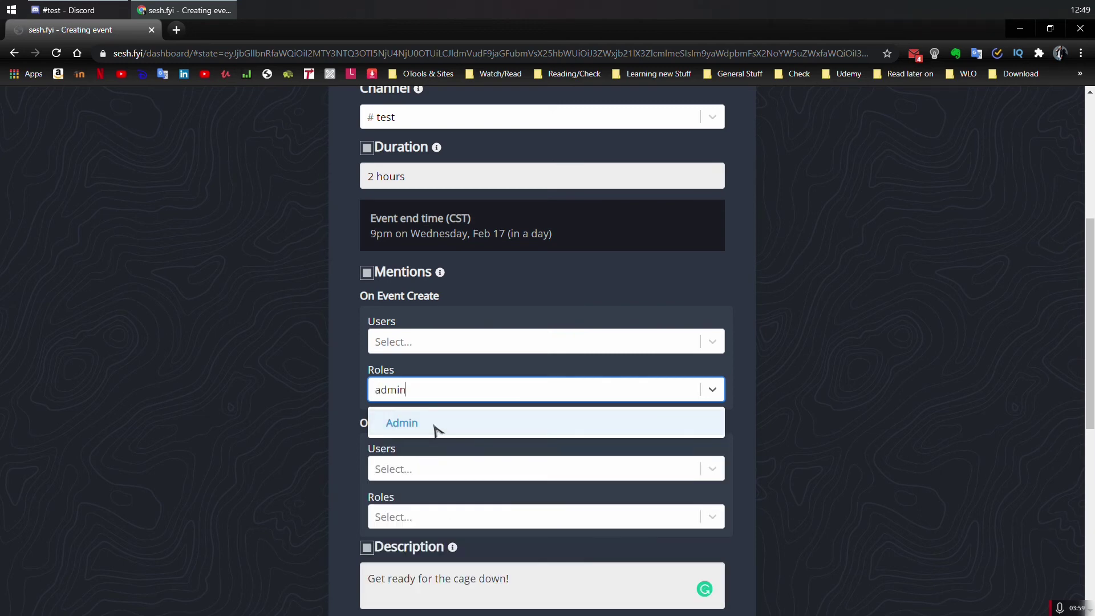
key(BackSpace)
key(BackSpace)
key(BackSpace)
text(look)
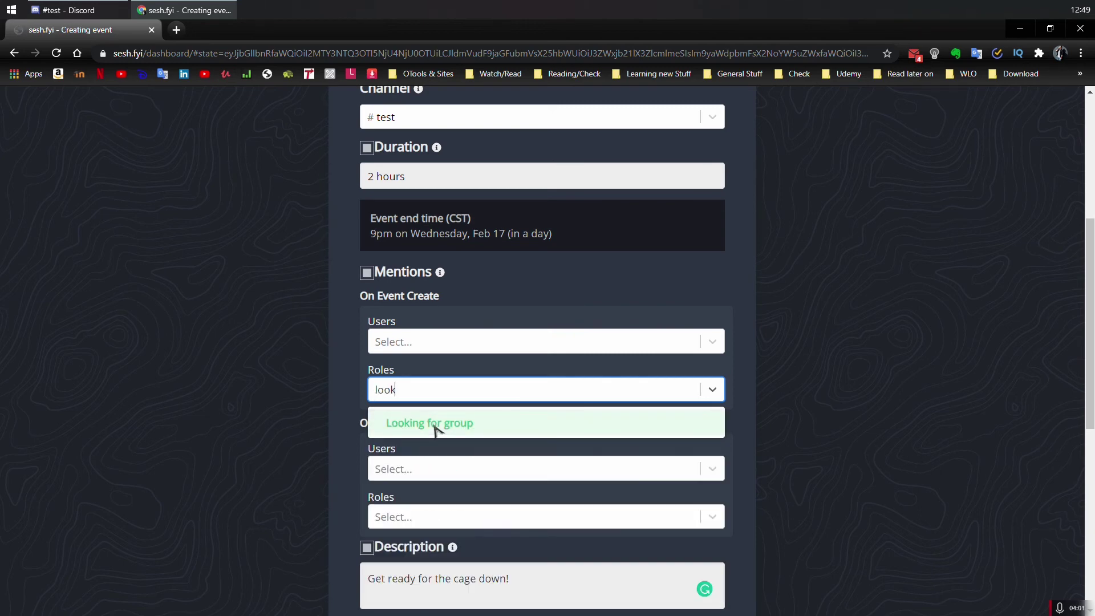
key(BackSpace)
key(BackSpace)
key(BackSpace)
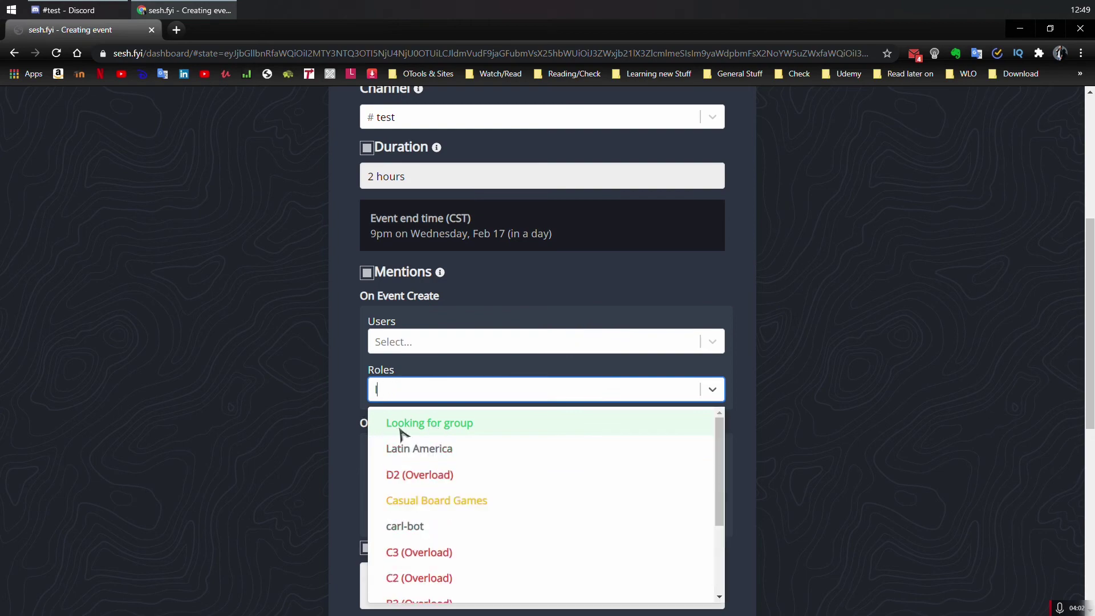
click(416, 428)
Step: Add your own user account to the On Event Create user mentions
scroll(448, 421, down, 3)
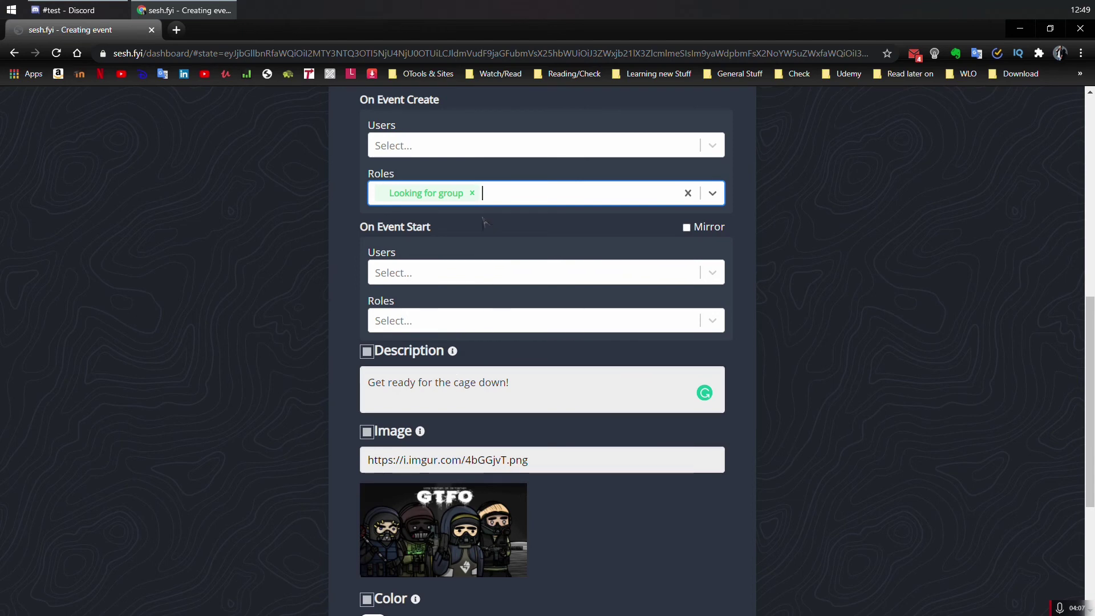
click(435, 153)
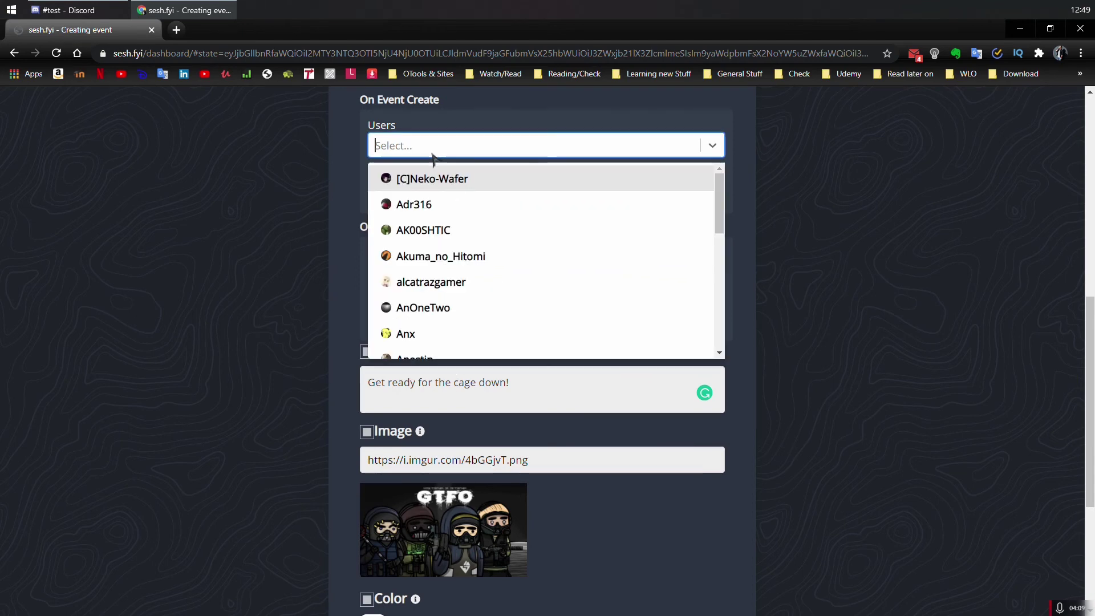
text(varok)
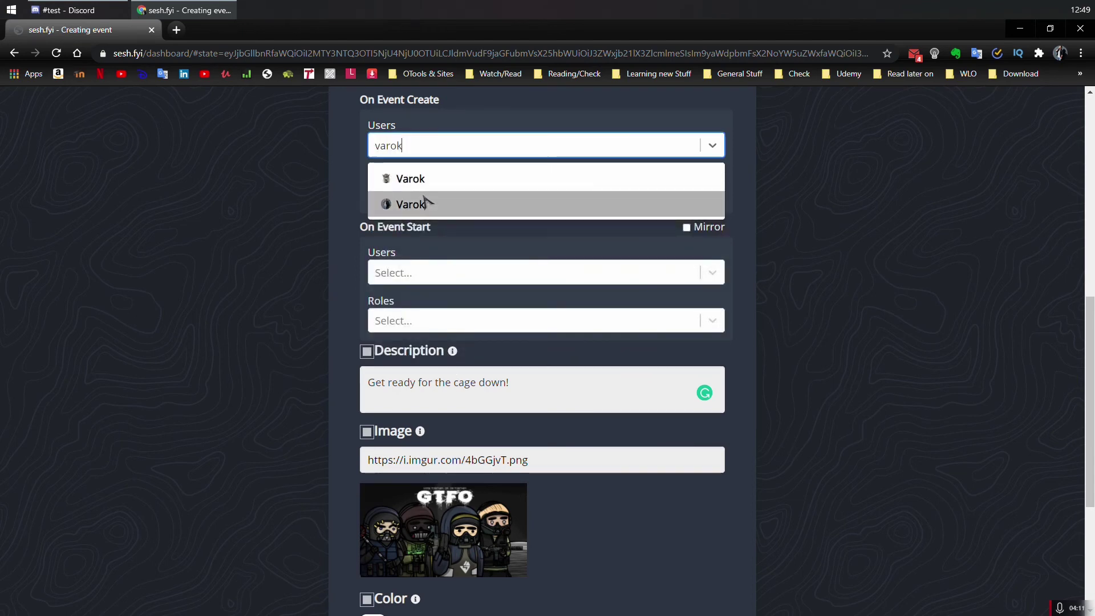
click(423, 204)
Step: Add the Admin role to on-create mentions and leave event-start mentions empty
click(423, 197)
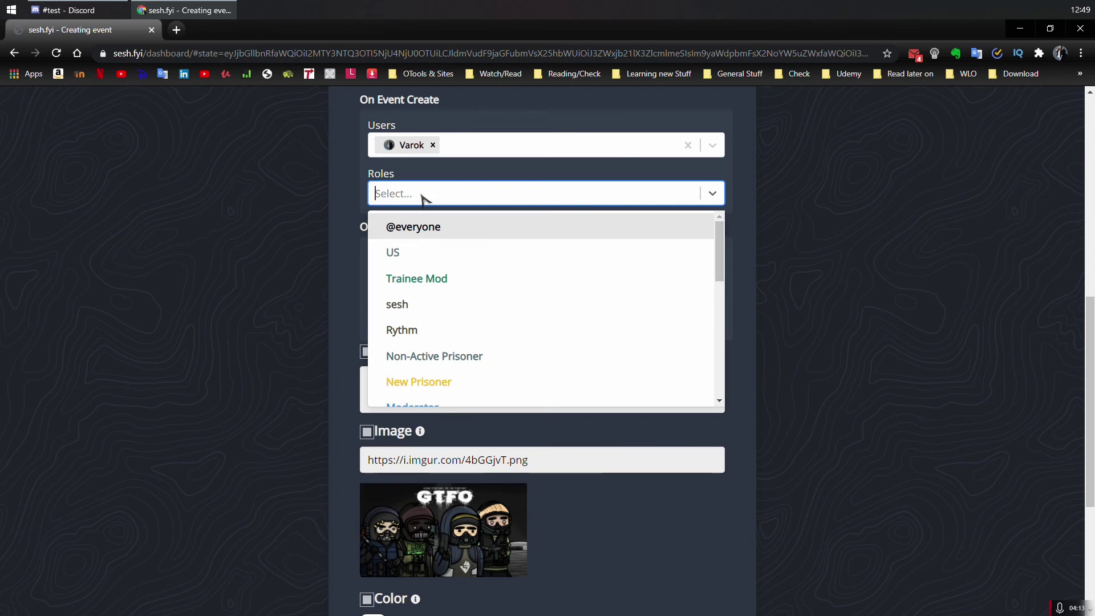
text(admin)
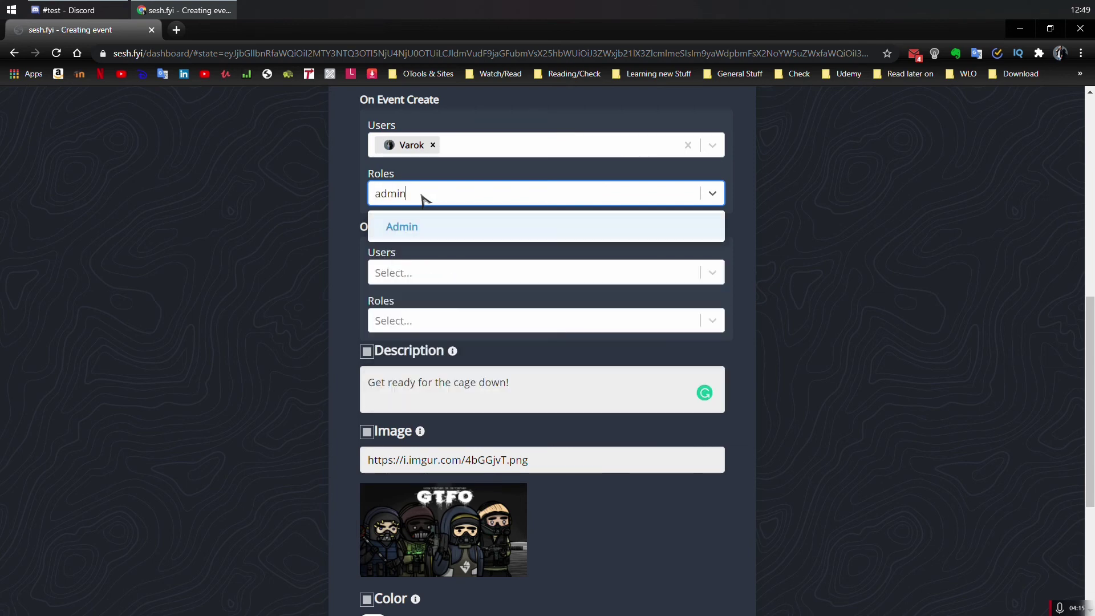
click(410, 226)
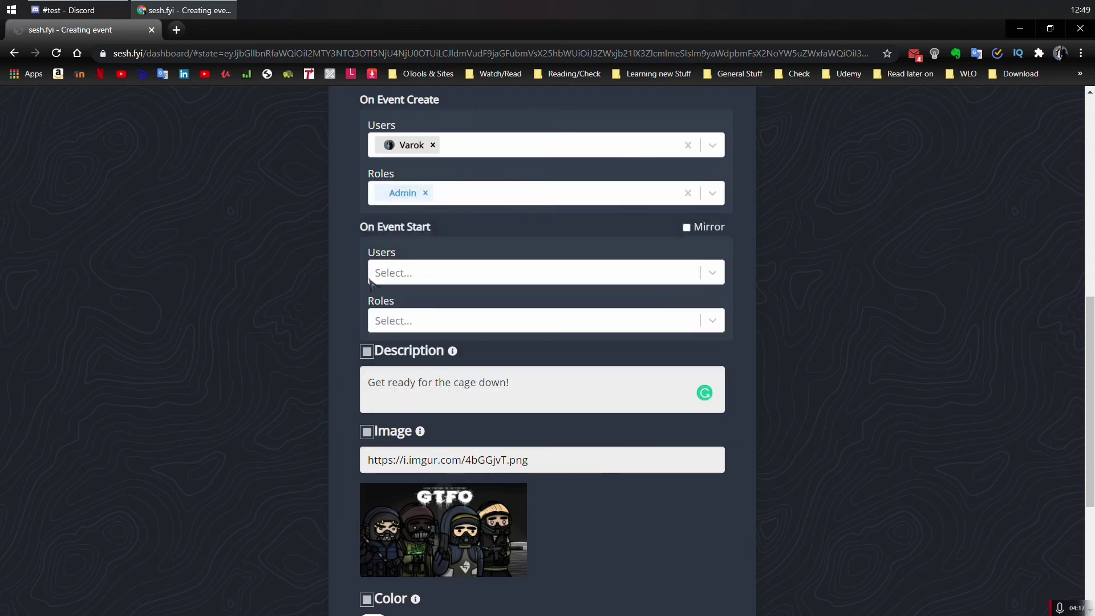
click(400, 273)
click(308, 292)
scroll(342, 313, down, 4)
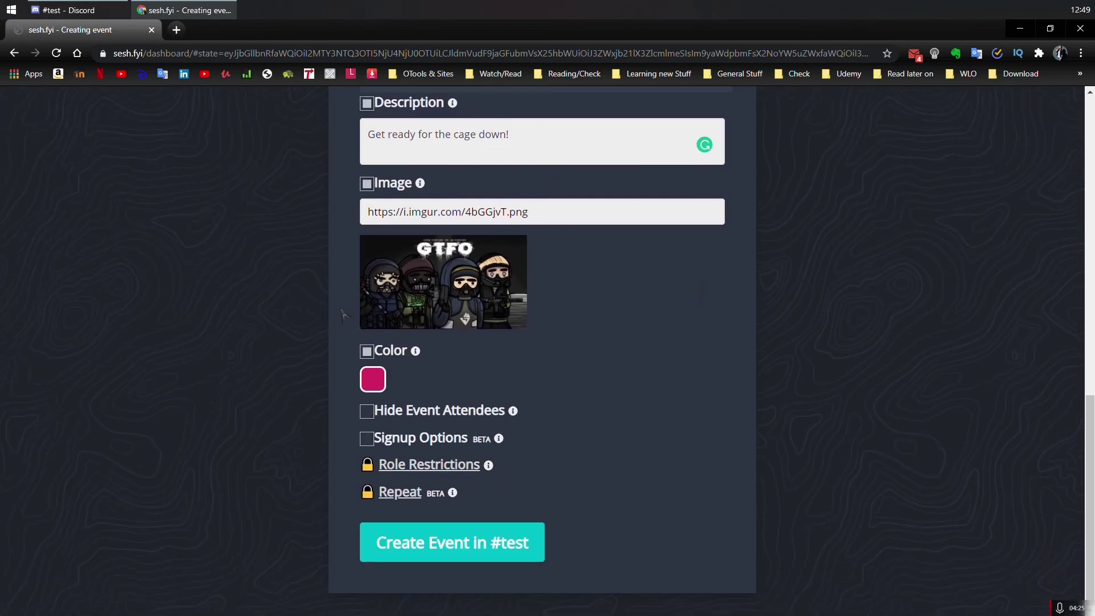
Step: Create the GTFO Night event in #test and view it posted in Discord
click(452, 553)
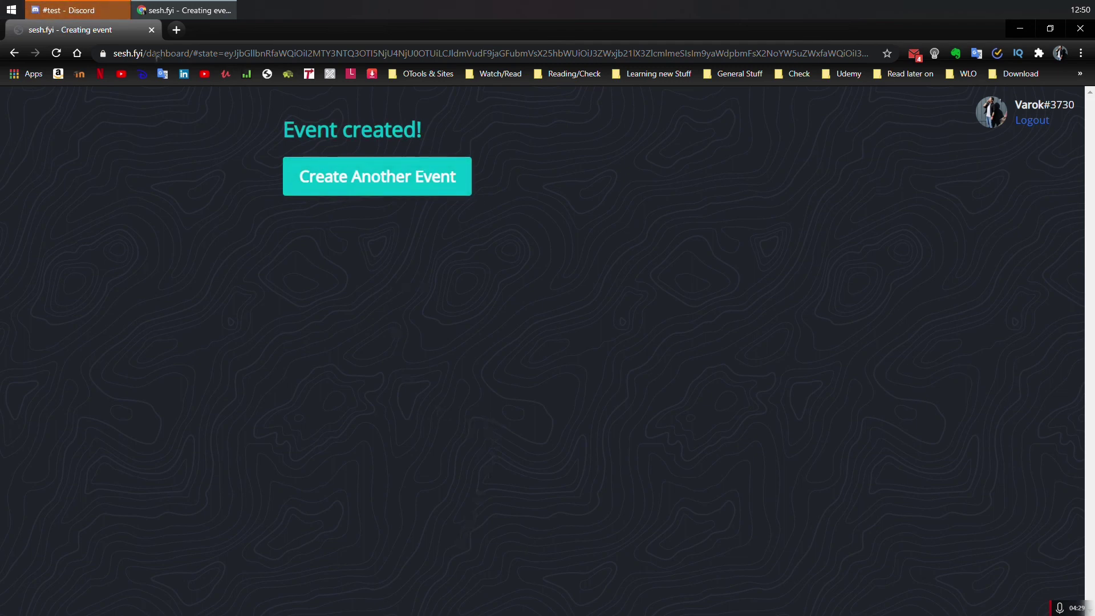
click(68, 9)
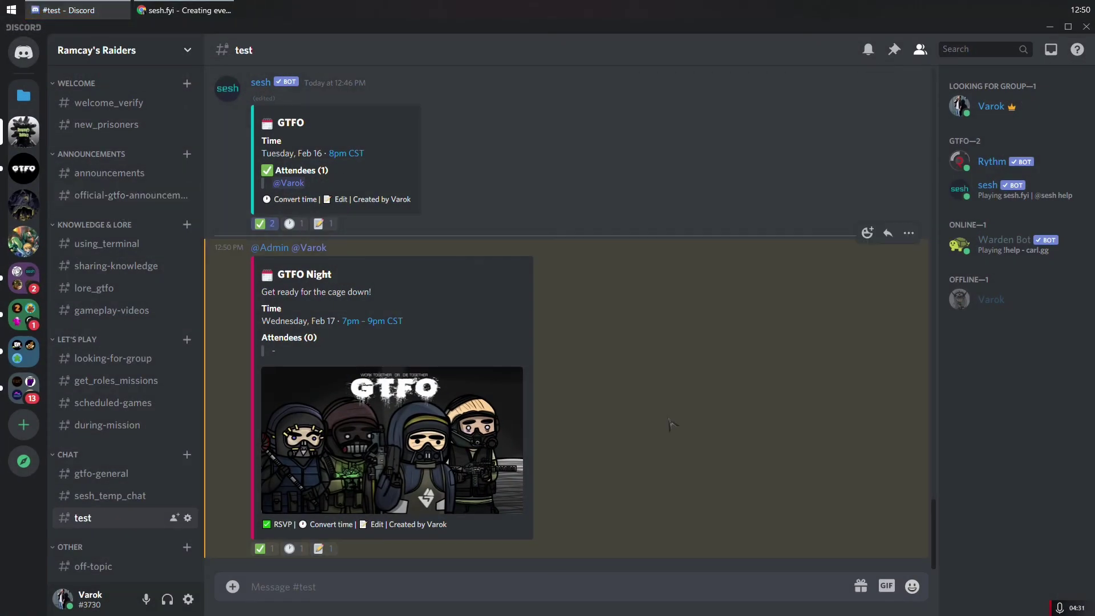
Step: RSVP ✅ to GTFO Night and get sesh reminders 1 day and 1 hour before
click(277, 549)
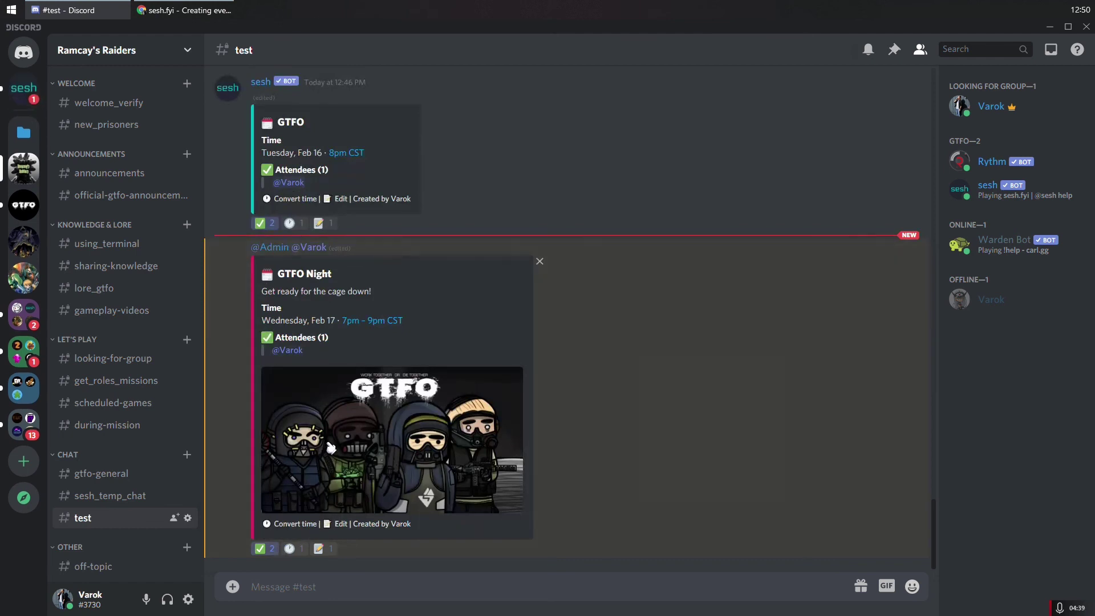
click(34, 101)
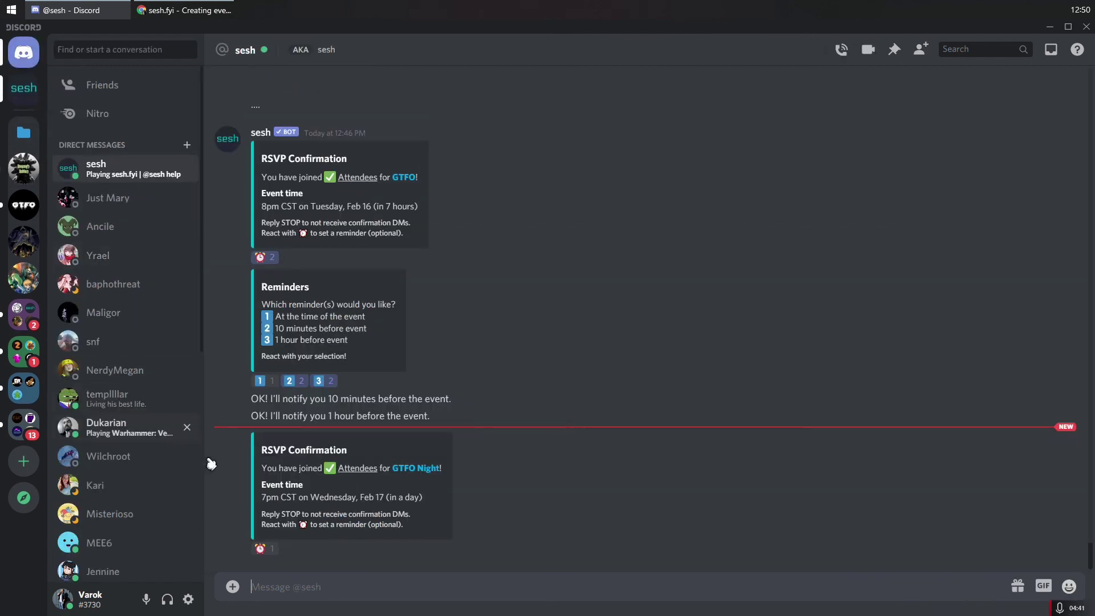
click(274, 550)
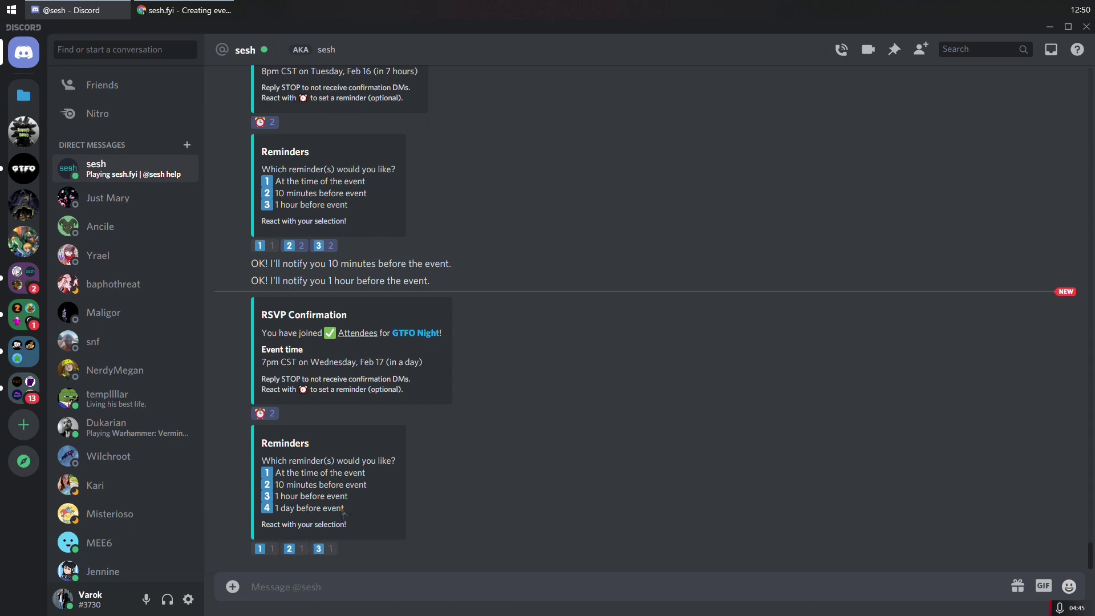
mouse_move(344, 508)
mouse_down()
mouse_move(282, 509)
mouse_move(295, 525)
mouse_up()
click(354, 549)
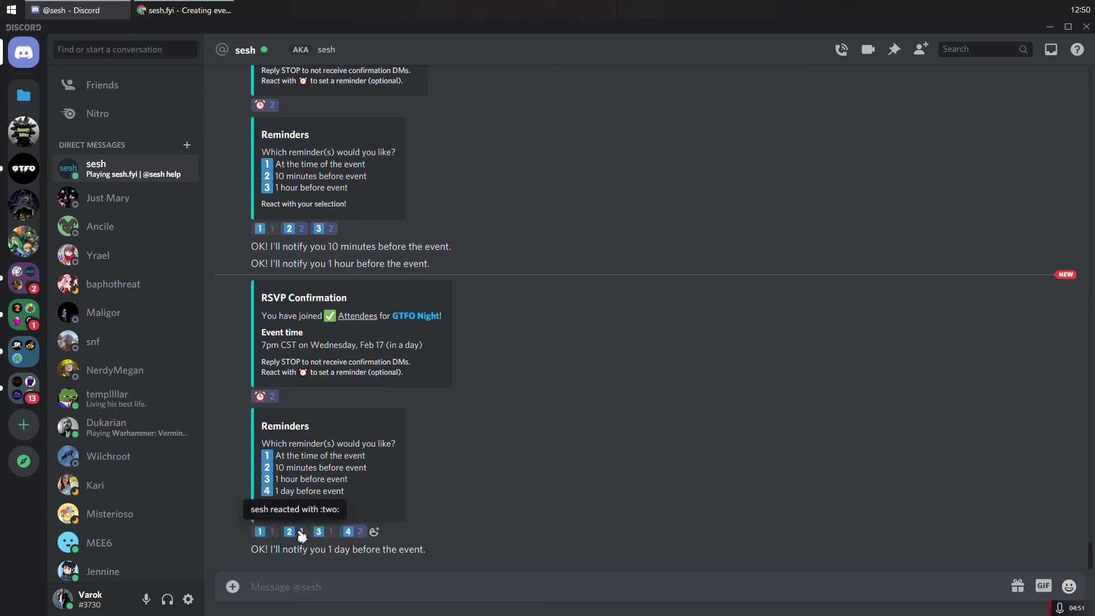
click(319, 533)
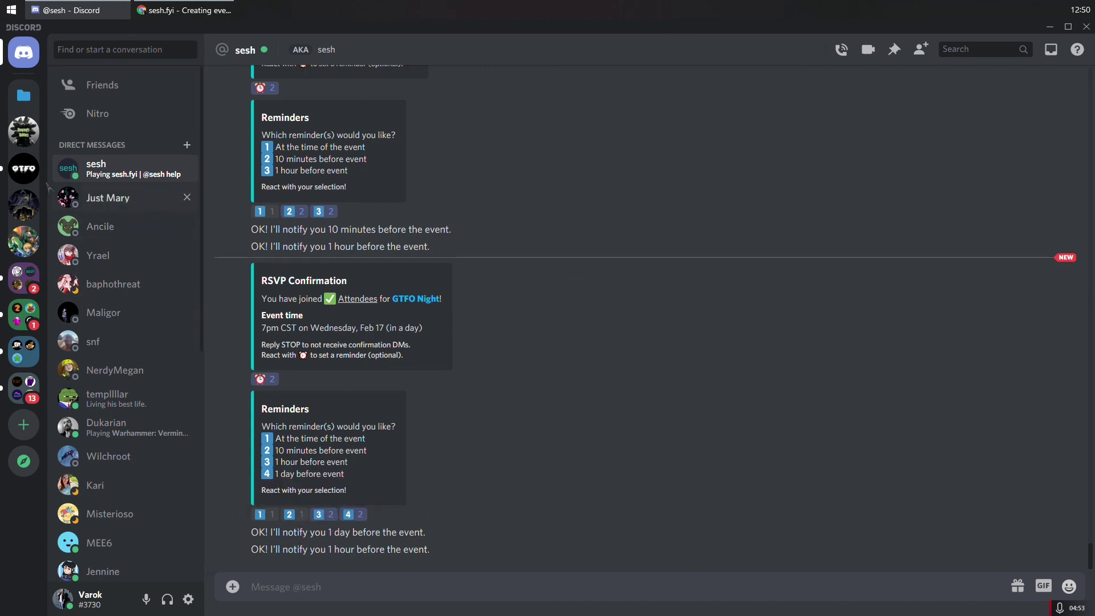
click(23, 131)
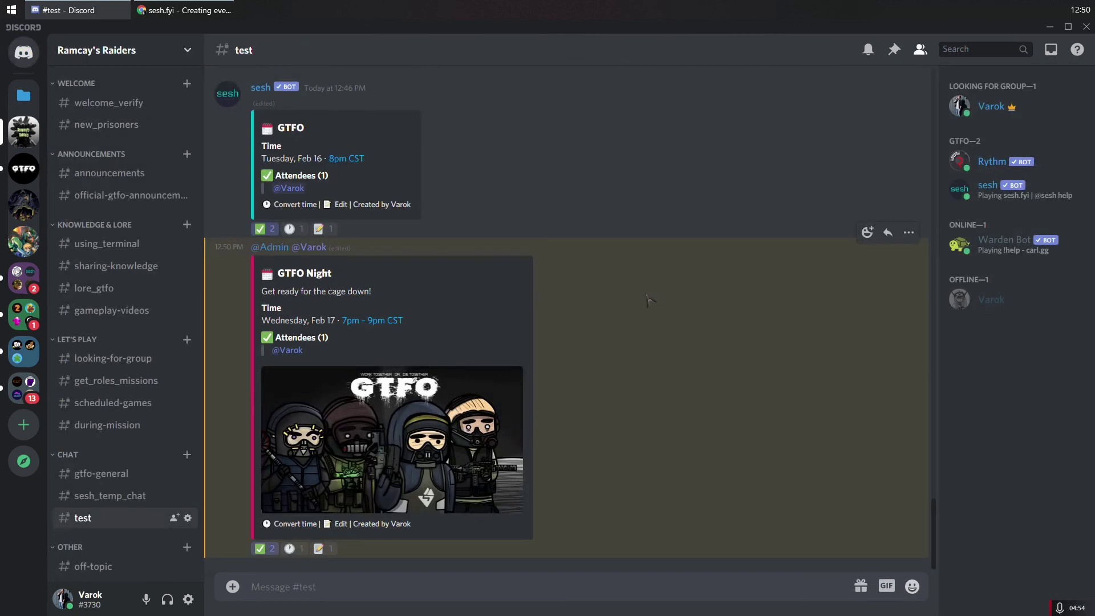